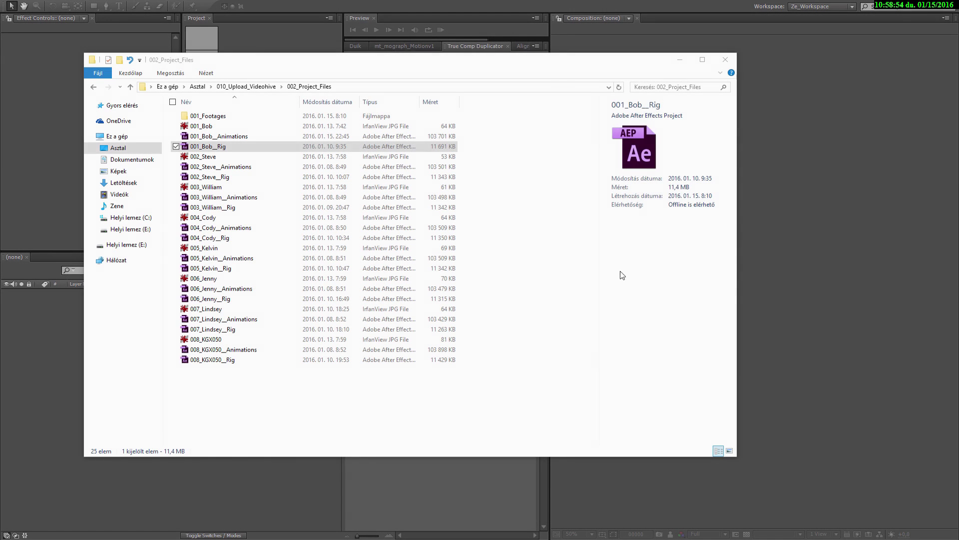
# Open the 002_Steve__Rig project from the 002_Project_Files folder in After Effects.
pyautogui.click(514, 252)
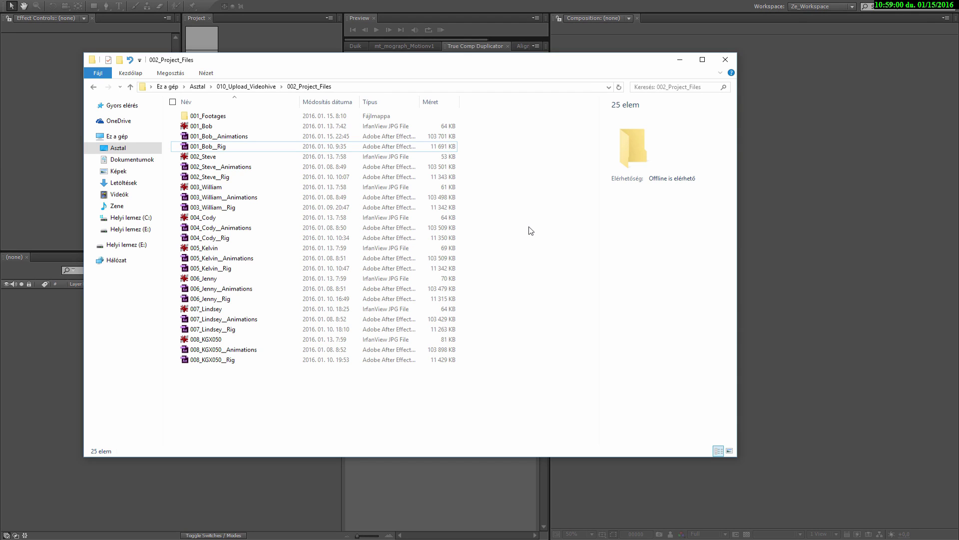
pyautogui.click(200, 177)
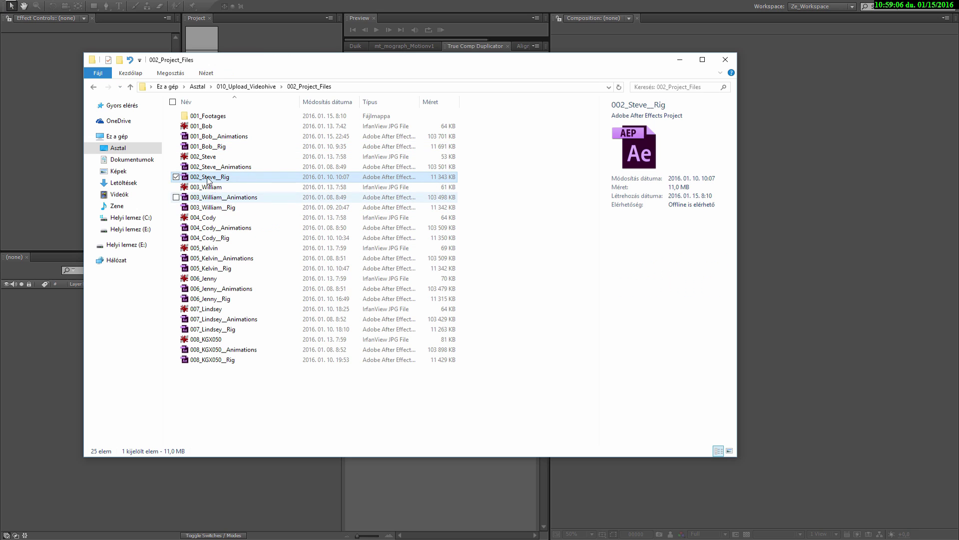
pyautogui.click(8, 3)
pyautogui.click(30, 16)
pyautogui.doubleClick(193, 108)
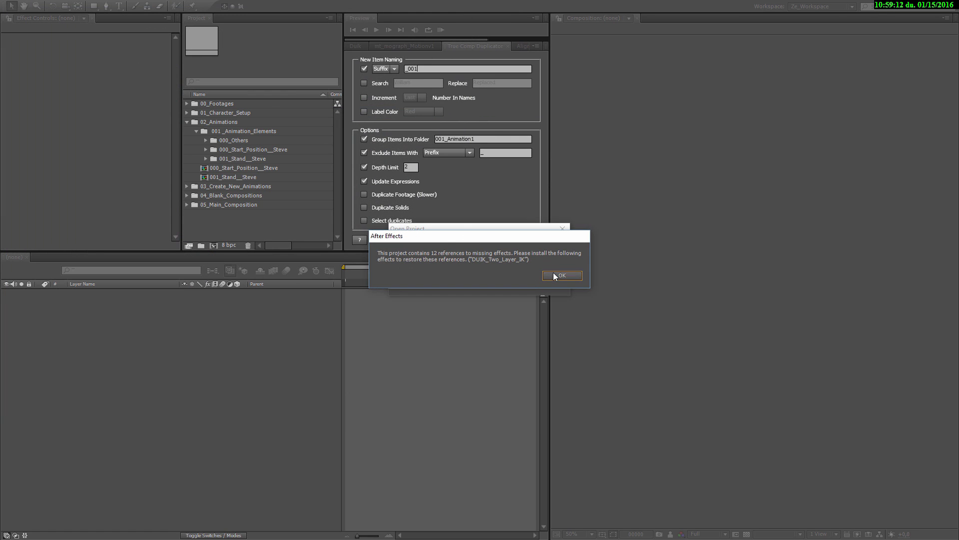
# Dismiss the DUIK_Two_Layer_IK missing-effects warning, browse the 02_Animations comps, then collapse that folder.
pyautogui.click(553, 273)
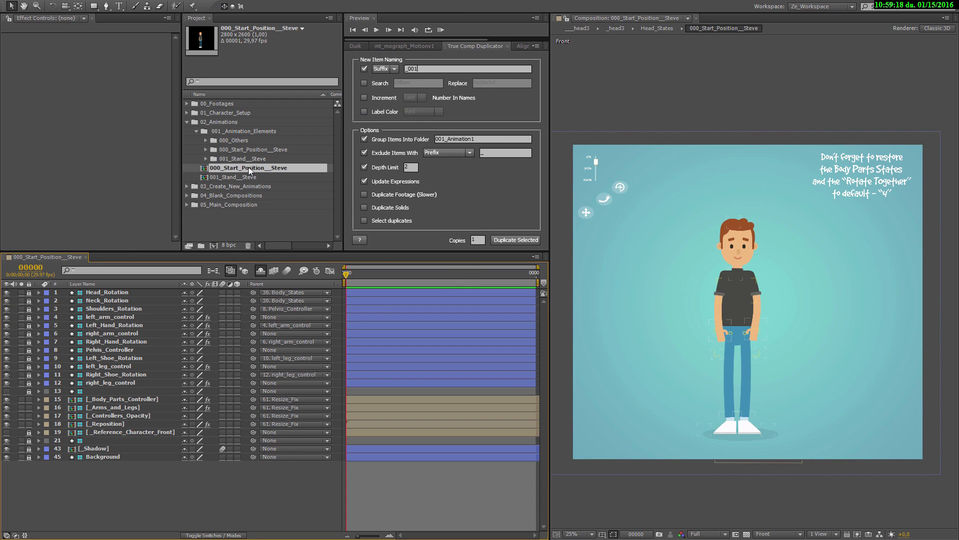
pyautogui.click(197, 129)
pyautogui.click(221, 120)
pyautogui.click(237, 141)
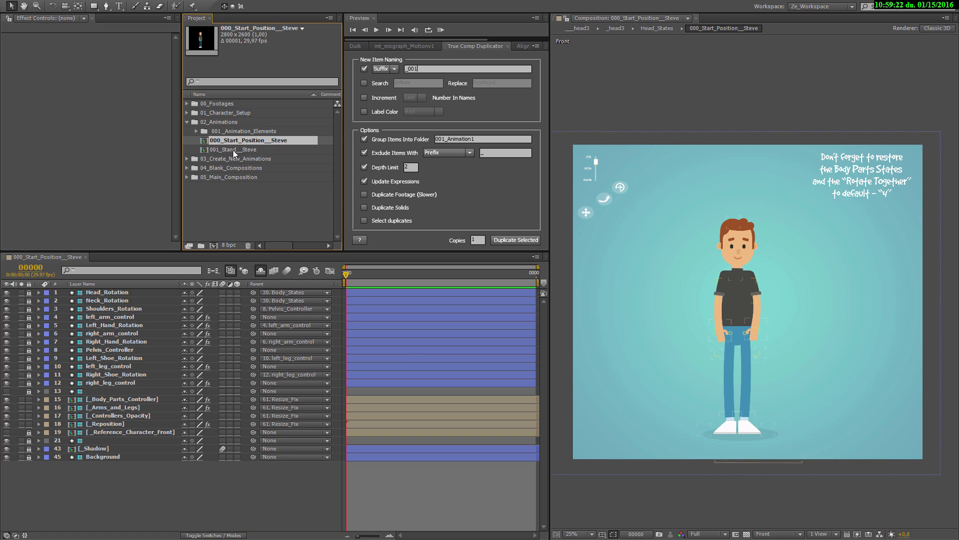
pyautogui.click(233, 149)
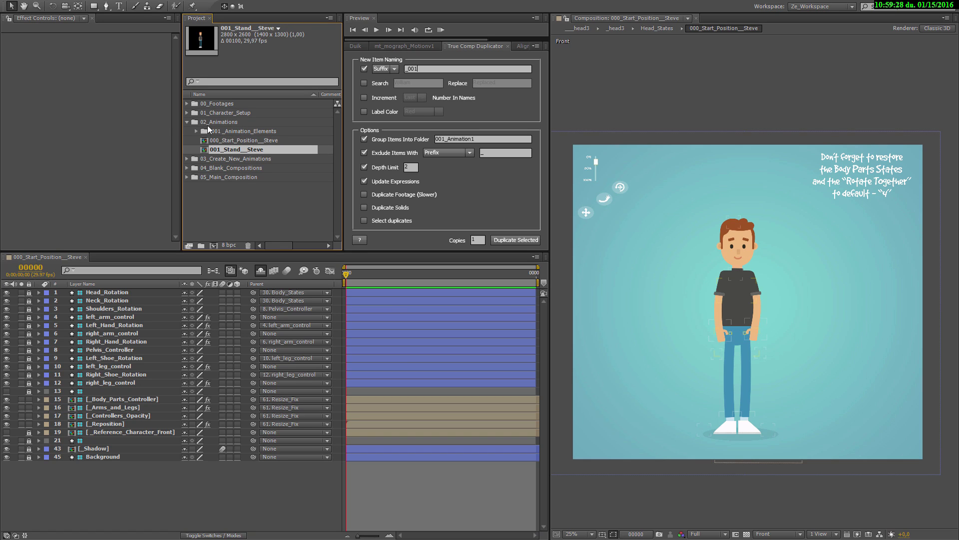
pyautogui.click(186, 122)
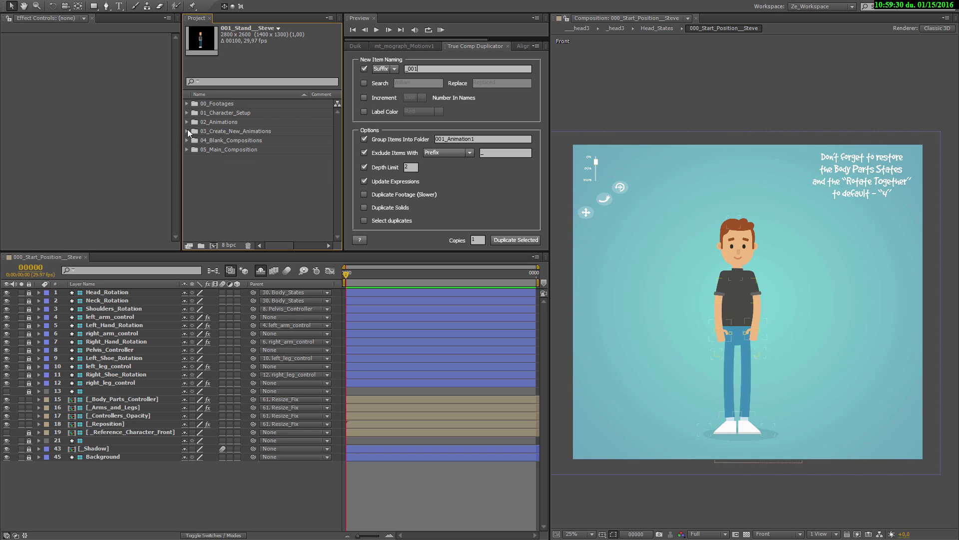
# Expand 03_Create_New_Animations and inspect the Copy_Me comp and the Copy_Me_elements folder contents.
pyautogui.click(187, 129)
pyautogui.click(221, 131)
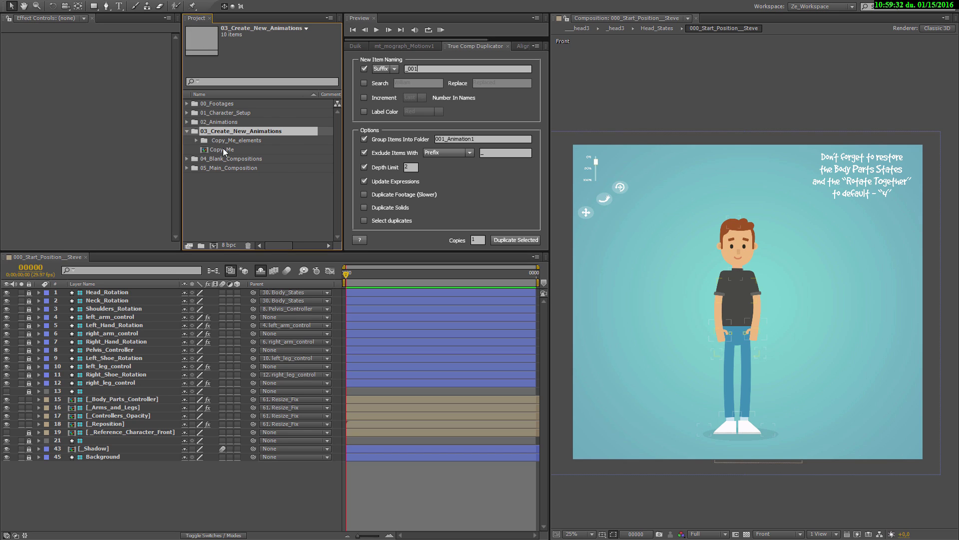
pyautogui.click(223, 149)
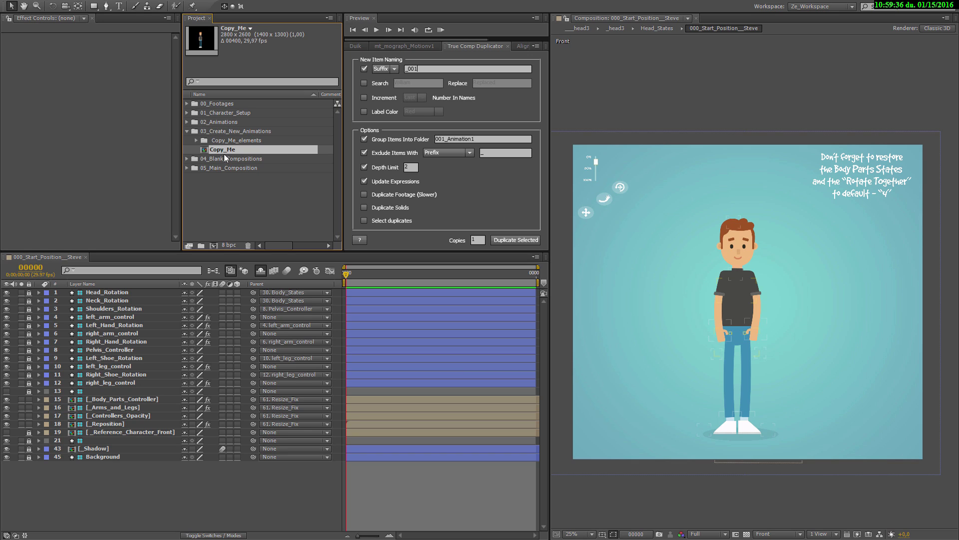
pyautogui.click(196, 140)
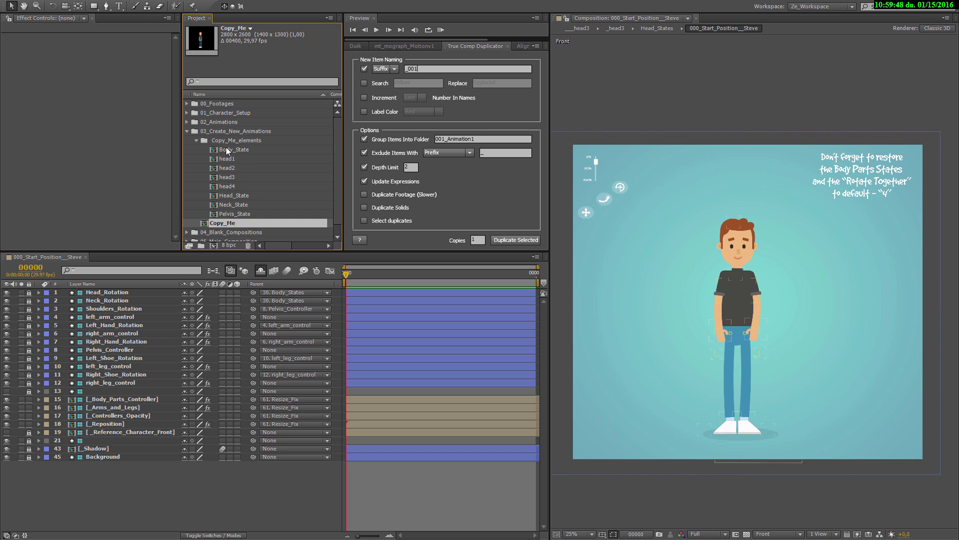
pyautogui.click(197, 140)
pyautogui.click(238, 203)
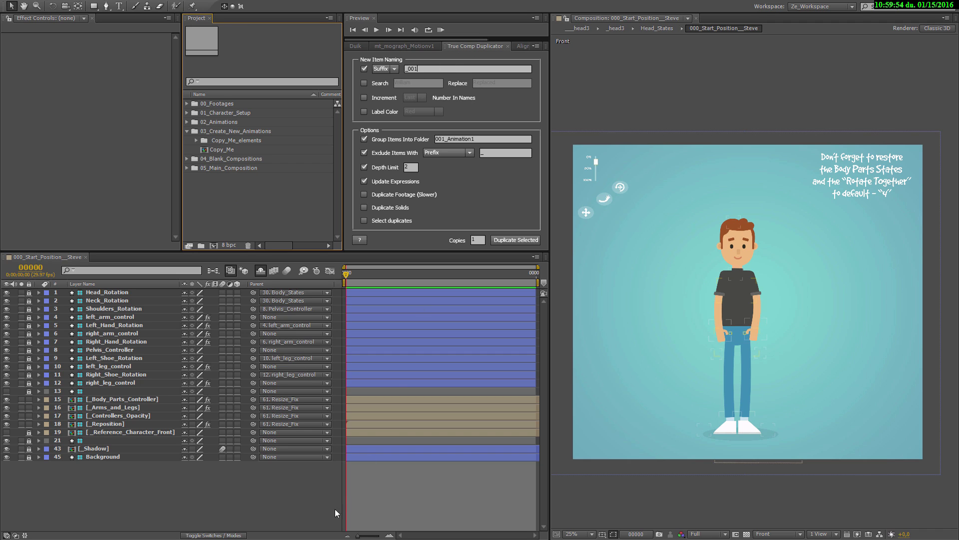
# On the True Comp Duplicator page, enter 0, then 120, then finally 25.00 as the Name Your Own Price amount.
pyautogui.hotkey('alt', 'Tab')
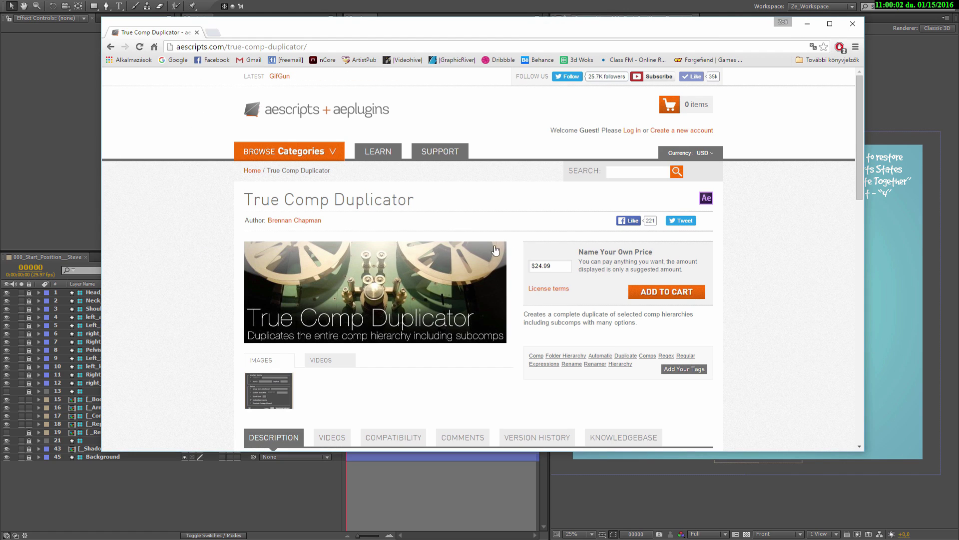
pyautogui.tripleClick(609, 252)
pyautogui.tripleClick(550, 265)
pyautogui.write('0')
pyautogui.click(738, 259)
pyautogui.tripleClick(548, 265)
pyautogui.write('120')
pyautogui.click(656, 270)
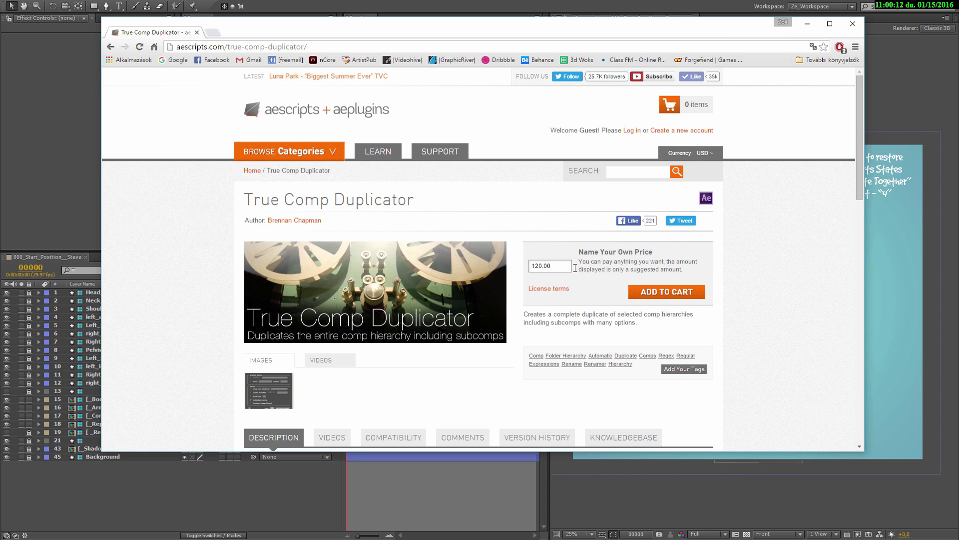
pyautogui.tripleClick(561, 265)
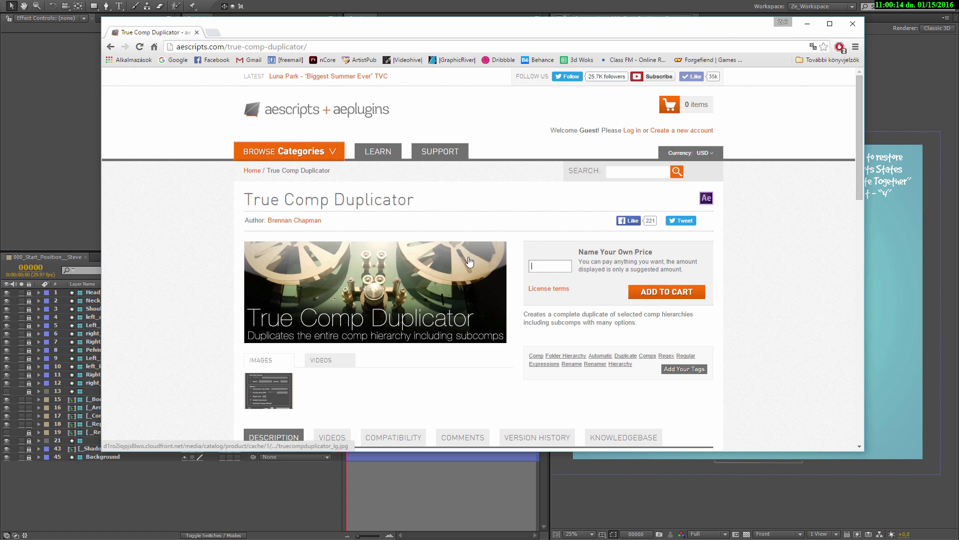
pyautogui.write('25')
pyautogui.click(739, 260)
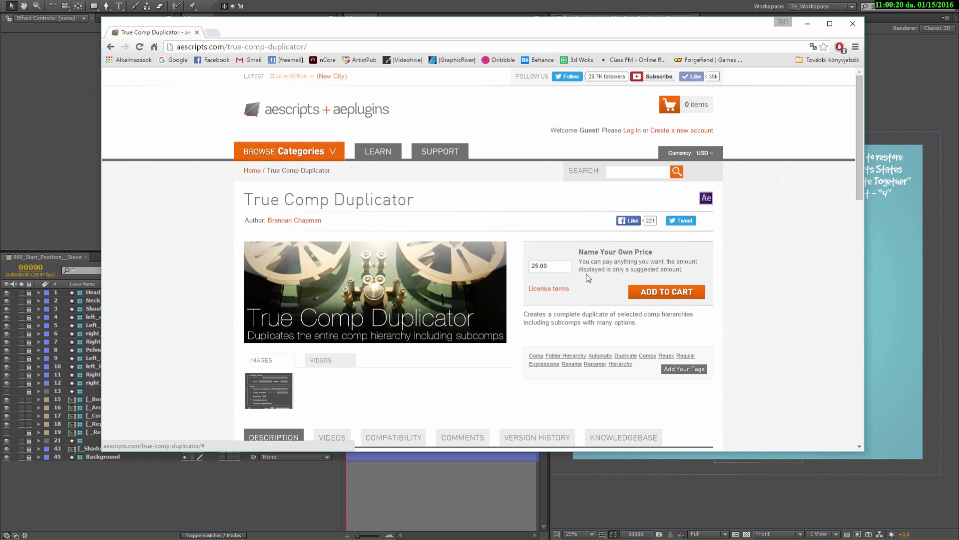
pyautogui.click(290, 151)
# Return to After Effects and keep Window > True Comp Duplicator.jsx enabled, with Copy_Me selected.
pyautogui.hotkey('alt', 'Tab')
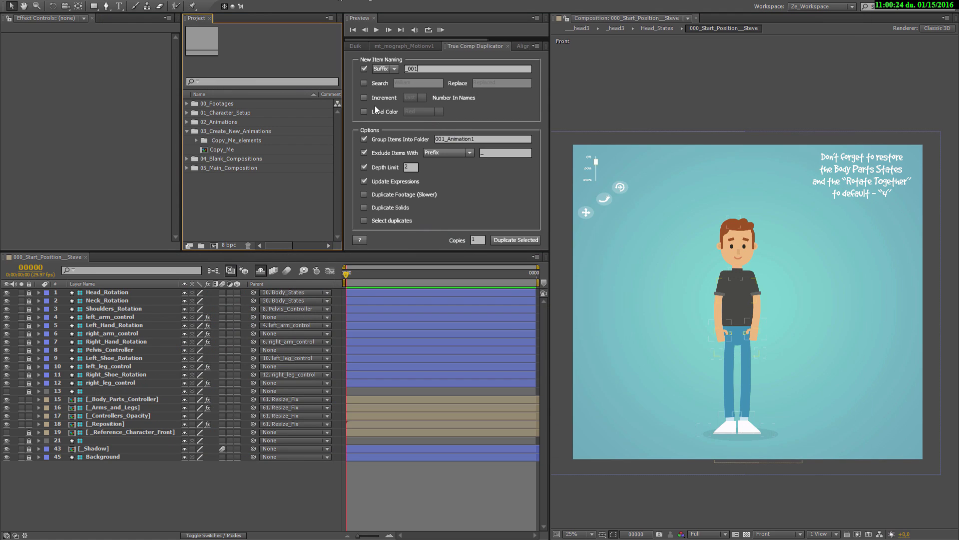
pyautogui.click(423, 239)
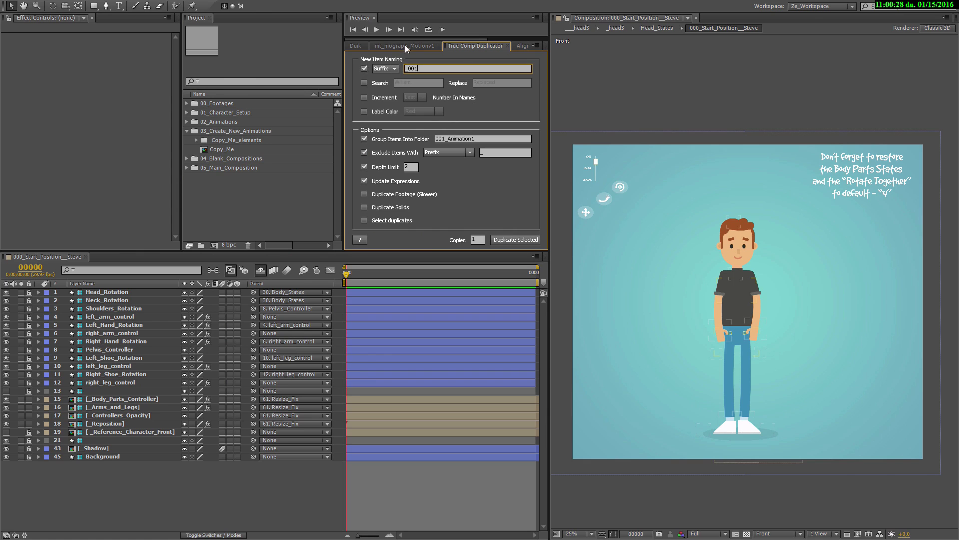
pyautogui.hotkey('alt', 'w')
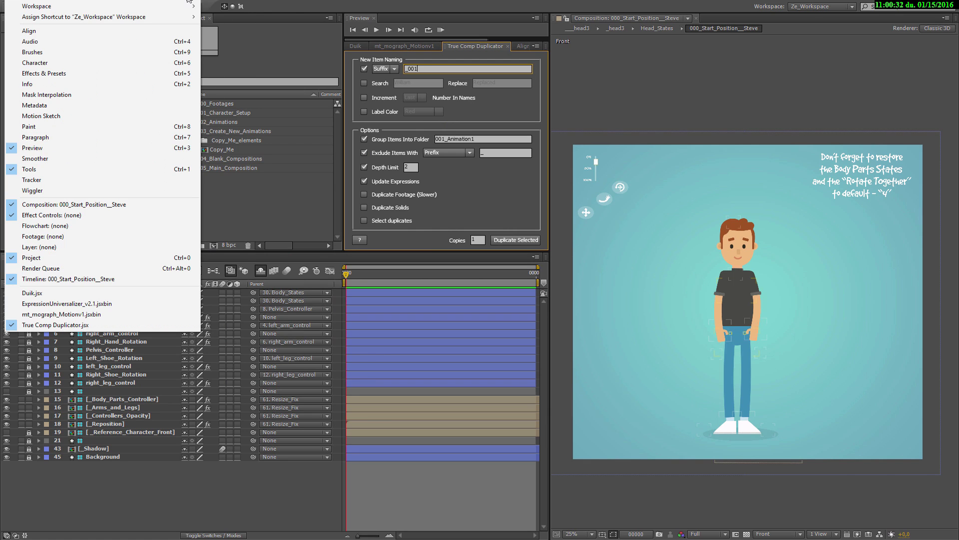
pyautogui.click(88, 326)
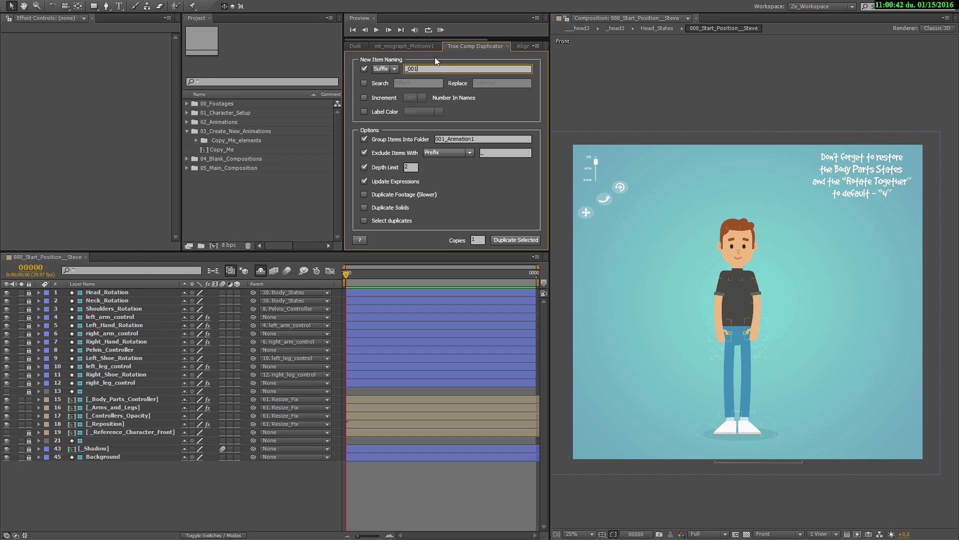
pyautogui.click(222, 150)
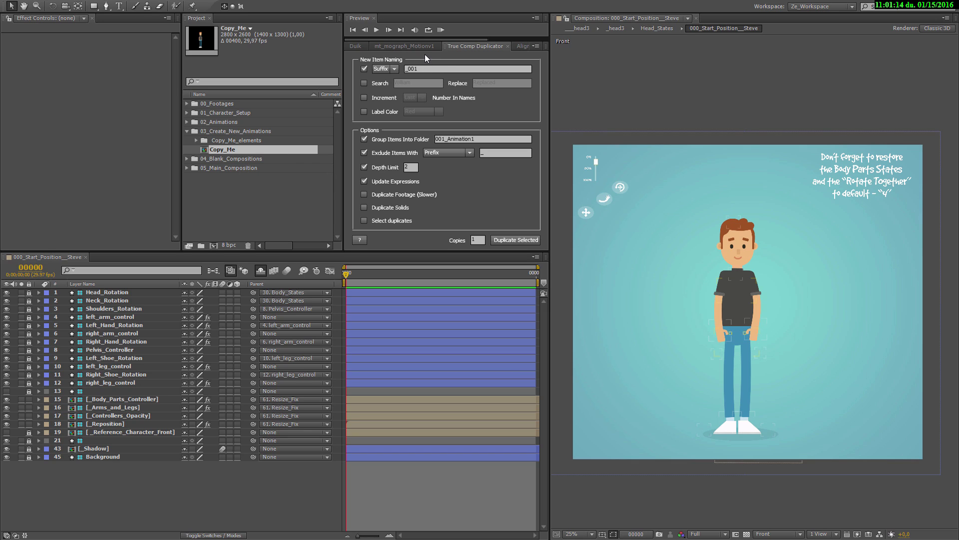
# Check the duplicator's _001 Suffix field, then move to the Exclude Items With Prefix field.
pyautogui.click(425, 53)
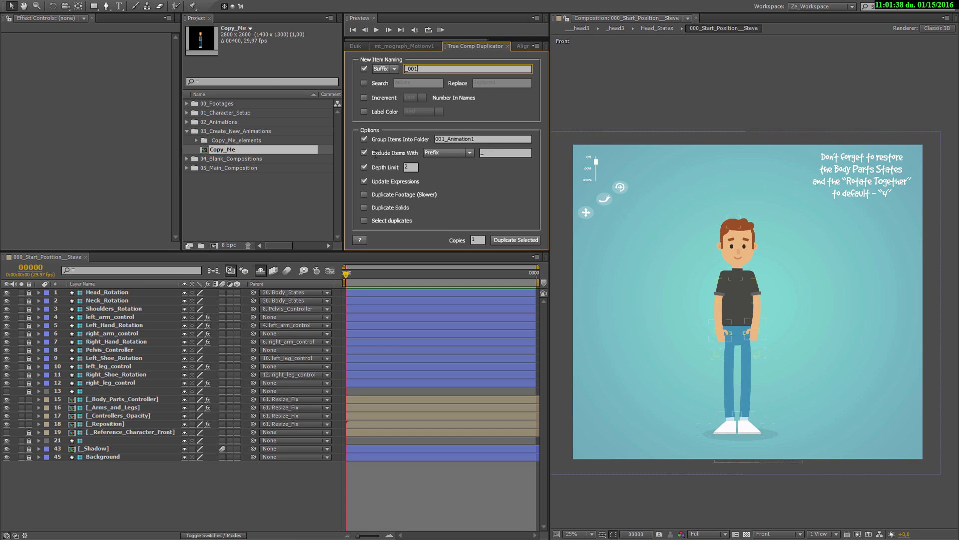
pyautogui.click(495, 152)
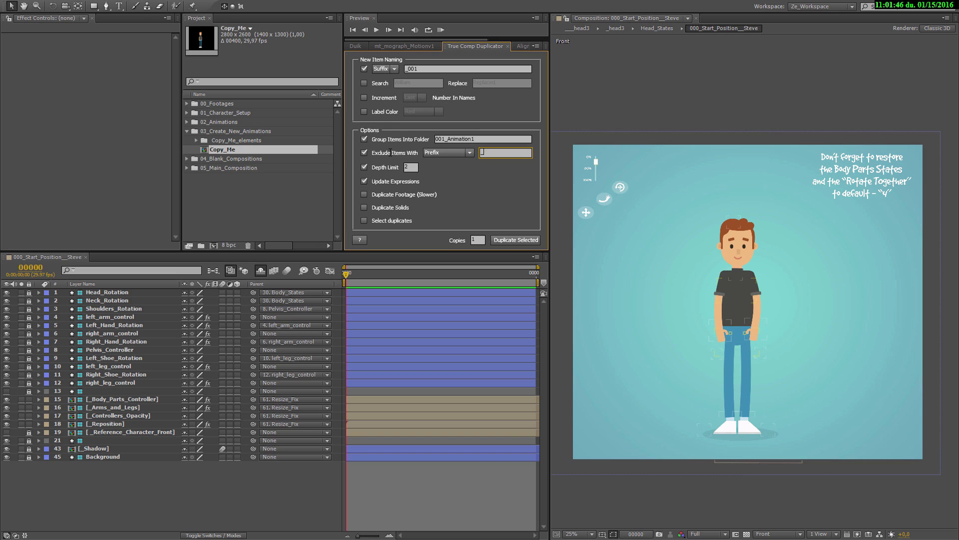
# Set the excluded-item prefix to _ and check the _head1, _head2 and _head4 comps in 01_Character_Setup.
pyautogui.write('_')
pyautogui.click(186, 113)
pyautogui.click(225, 122)
pyautogui.click(223, 132)
pyautogui.click(220, 150)
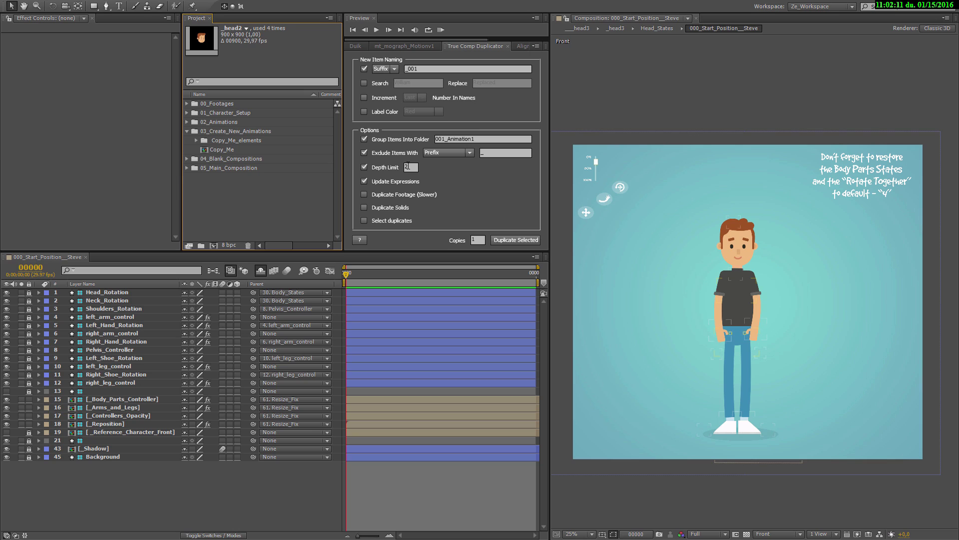
pyautogui.click(409, 168)
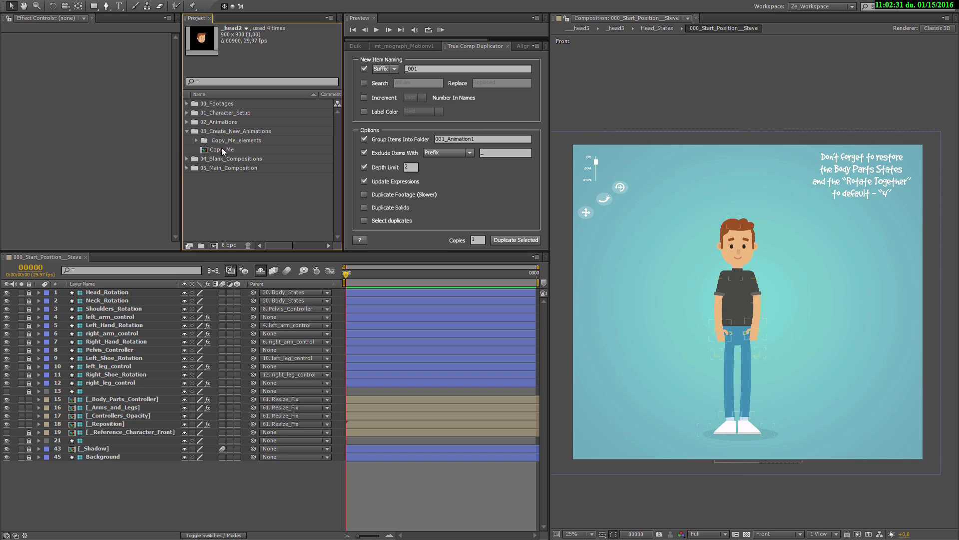
pyautogui.click(207, 149)
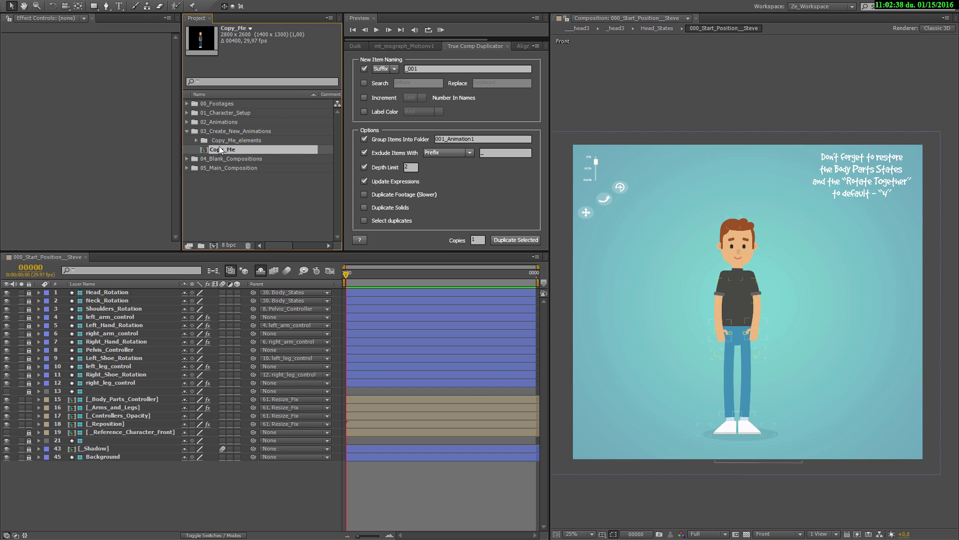
# Duplicate Copy_Me with True Comp Duplicator, confirm the 20-item completion message, and expand 001_Animation1.
pyautogui.click(512, 240)
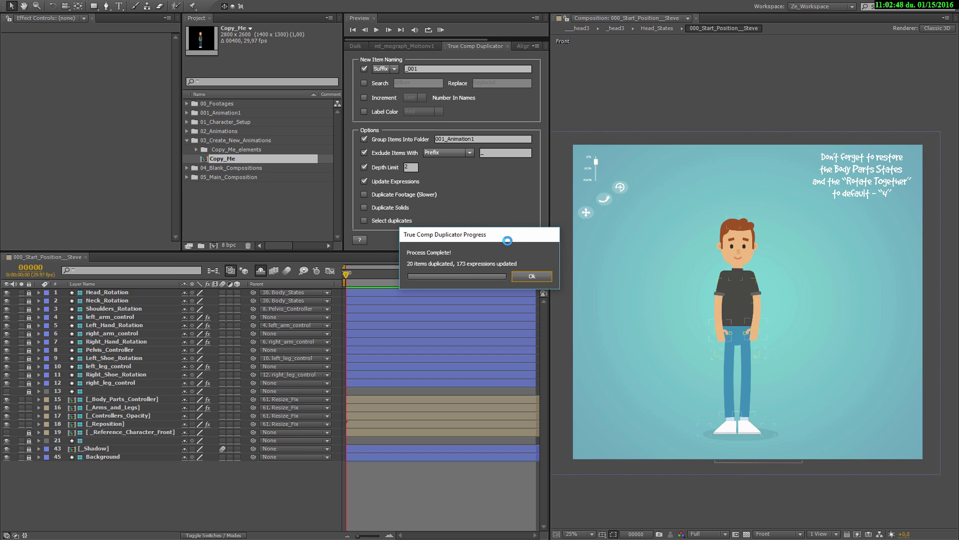
pyautogui.click(531, 276)
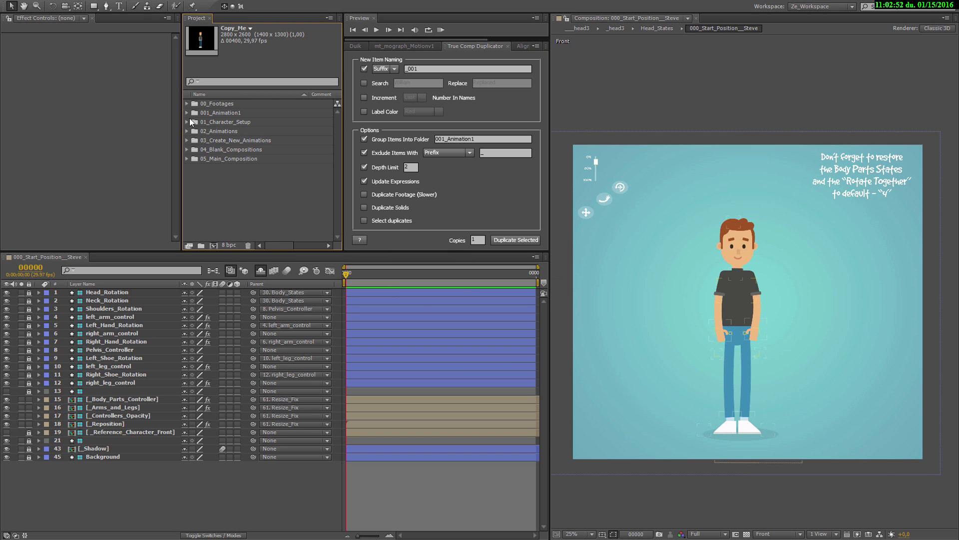
pyautogui.click(188, 112)
# Rename Copy_Me_001 to 02_Animation1 in 02_Animations, and move Copy_Me_elements_001 into 001_Animation_Elements.
pyautogui.click(232, 130)
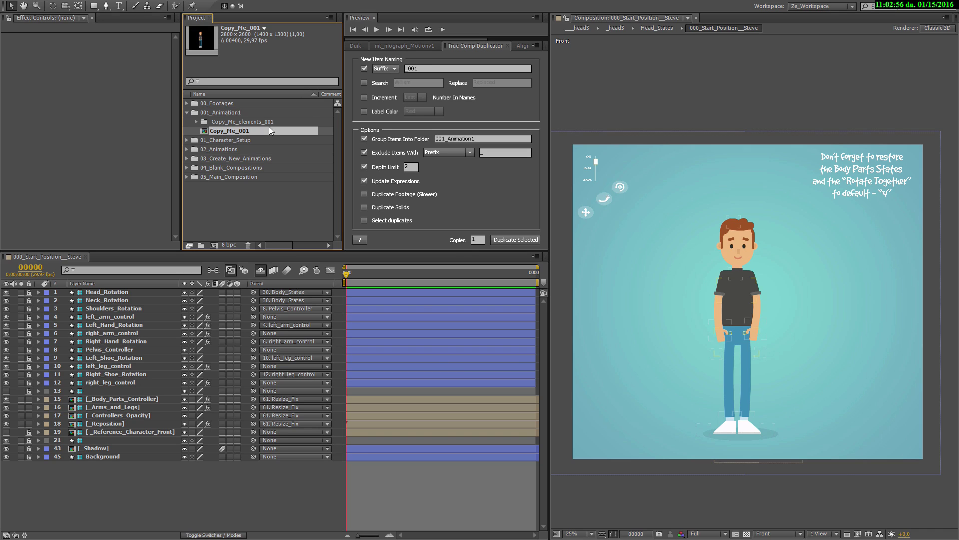
pyautogui.press('Return')
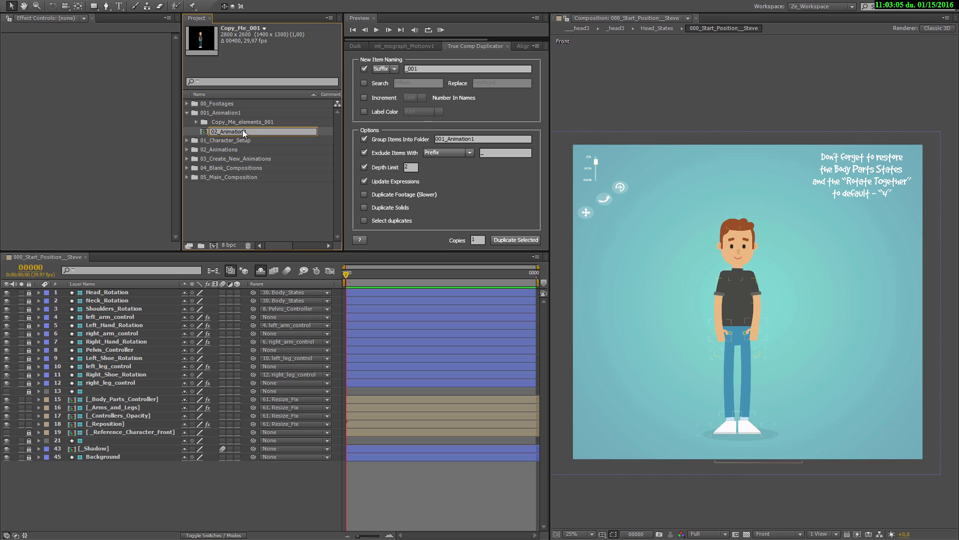
pyautogui.press('Return')
pyautogui.click(187, 149)
pyautogui.moveTo(224, 131); pyautogui.dragTo(222, 176)
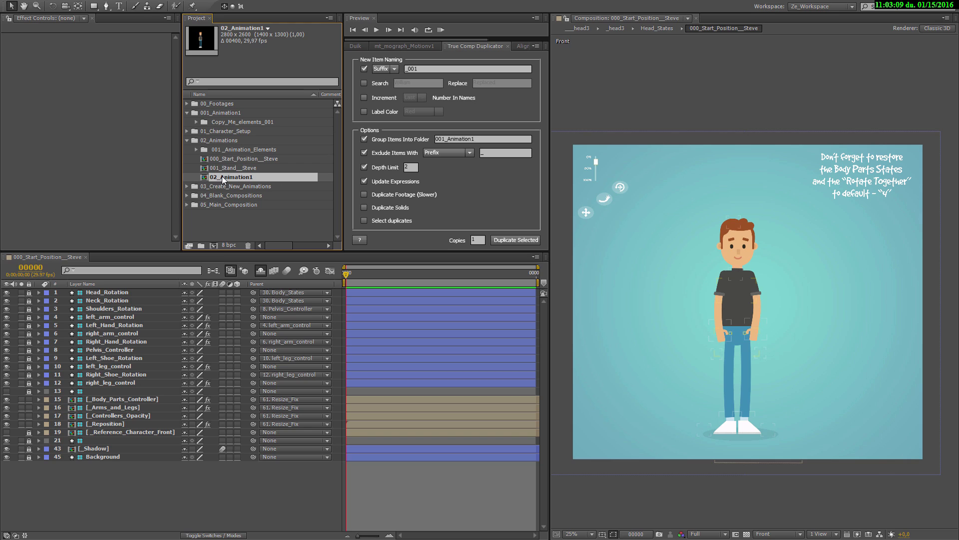
pyautogui.click(215, 122)
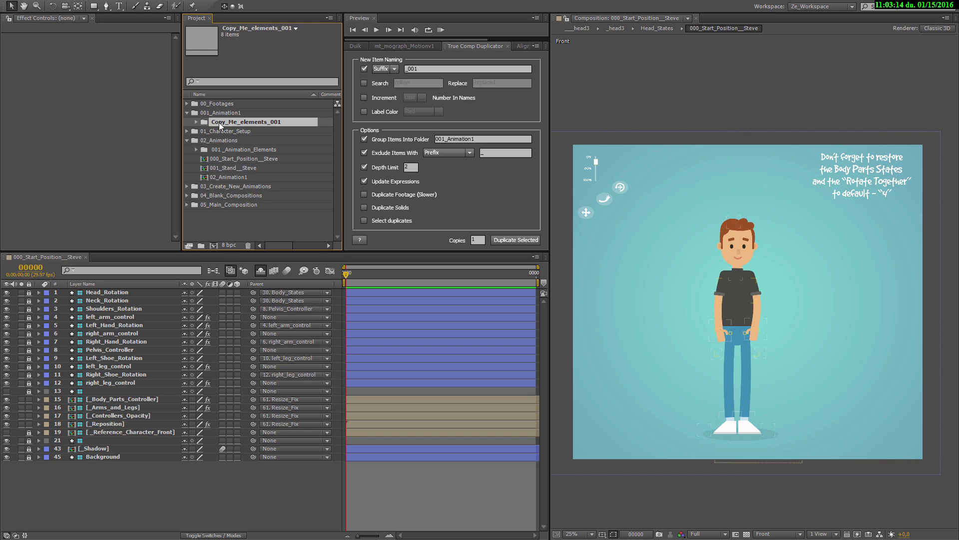
pyautogui.moveTo(219, 122); pyautogui.dragTo(223, 132)
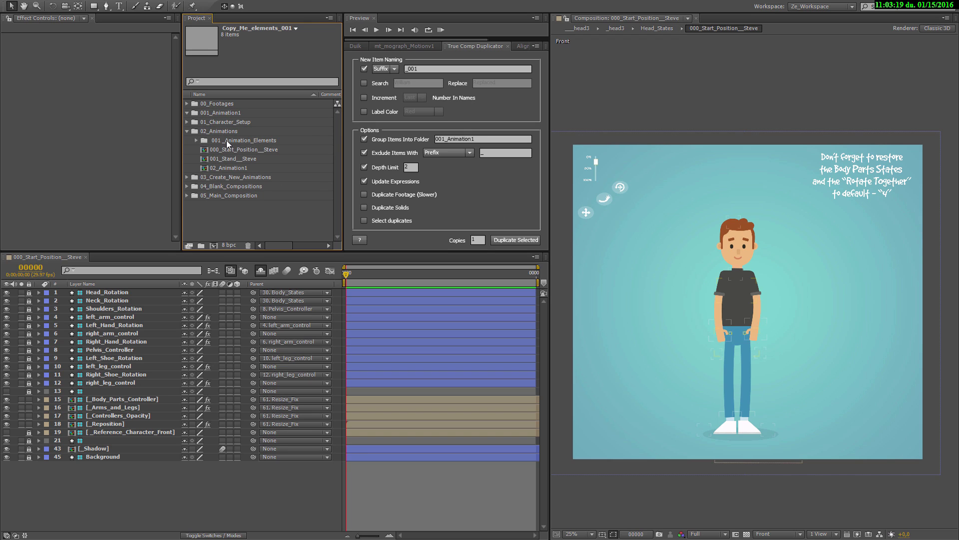
# Open 02_Animation1 and lower the Pelvis_Controller so Steve crouches.
pyautogui.doubleClick(204, 167)
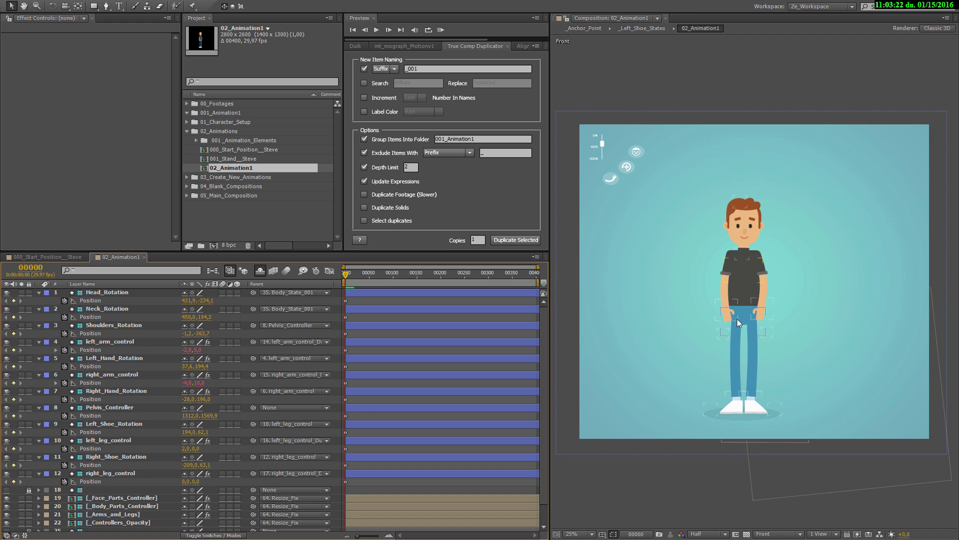
pyautogui.moveTo(739, 327); pyautogui.dragTo(720, 353)
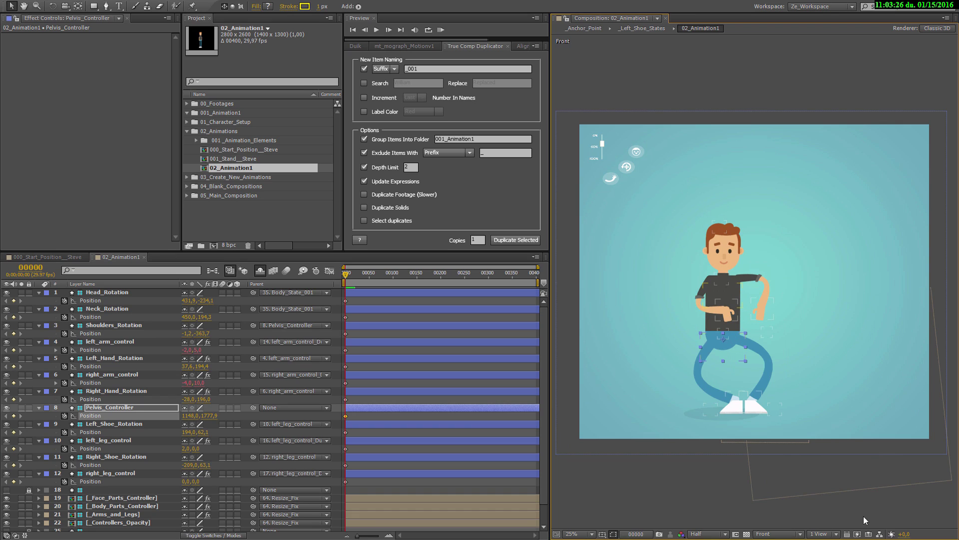
pyautogui.click(857, 534)
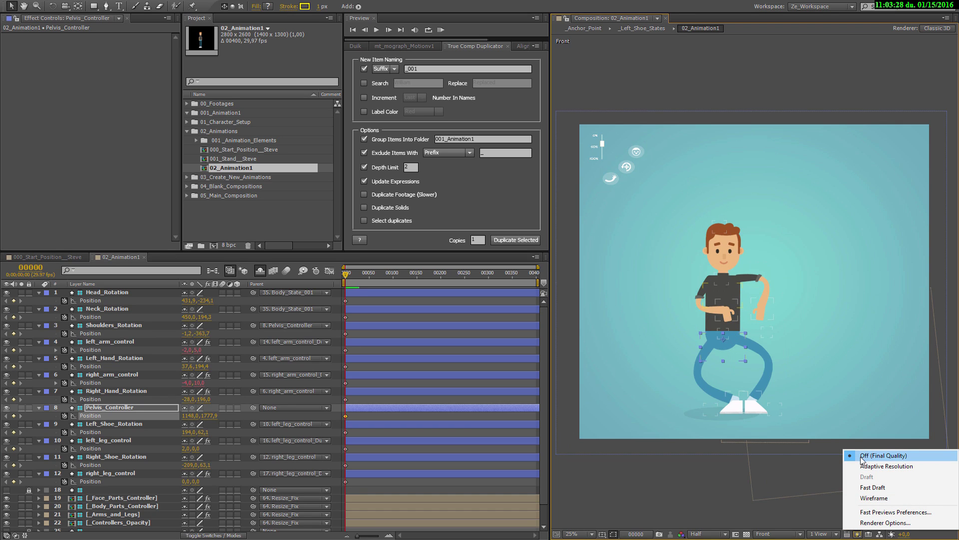
pyautogui.click(765, 313)
# Raise the left hand up and outward, and move the right hand from the belly to the side.
pyautogui.moveTo(764, 313); pyautogui.dragTo(775, 304)
pyautogui.click(727, 298)
pyautogui.click(720, 316)
pyautogui.moveTo(720, 317); pyautogui.dragTo(694, 314)
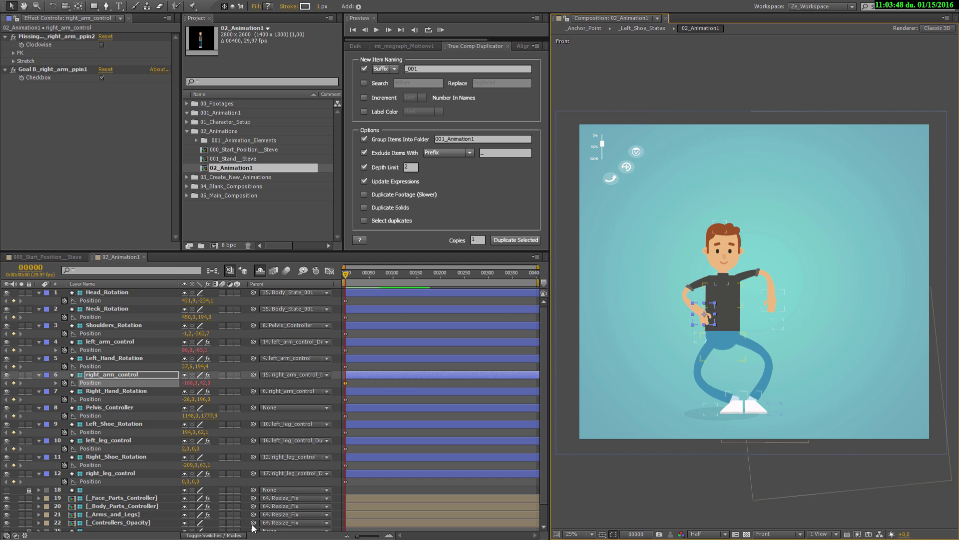
pyautogui.hotkey('alt', 'Tab')
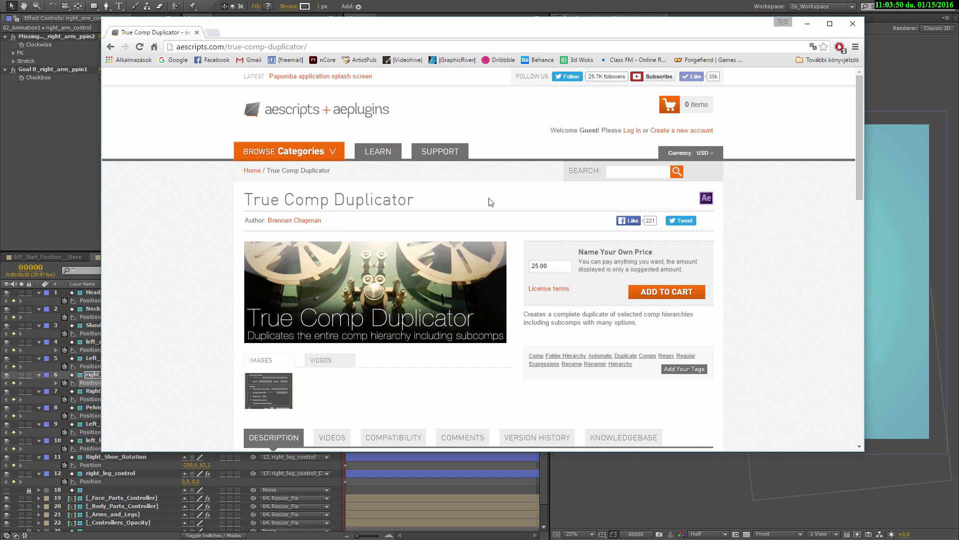
pyautogui.hotkey('alt', 'Tab')
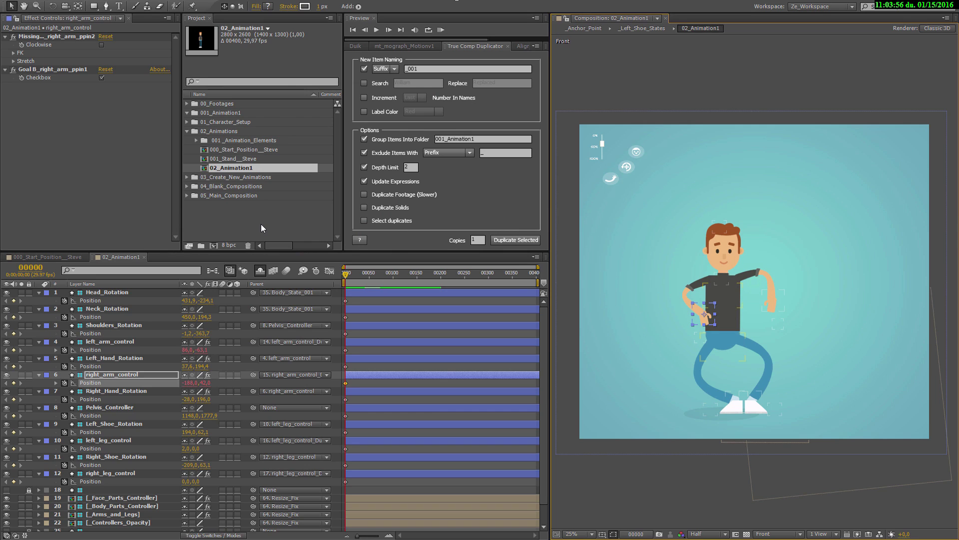
# Delete the 02_Animation1 comp, then the Copy_Me_elements_001 folder, confirming each deletion.
pyautogui.click(272, 220)
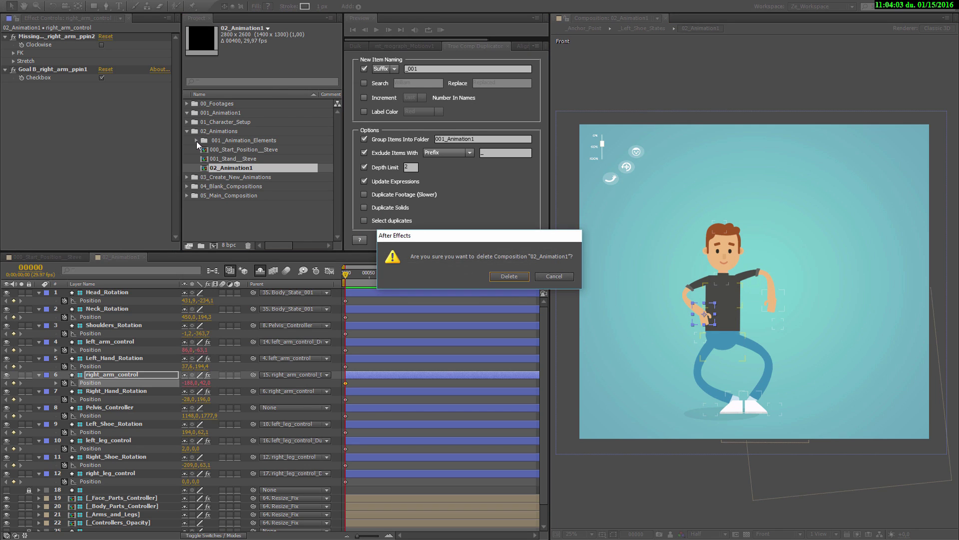
pyautogui.press('Return')
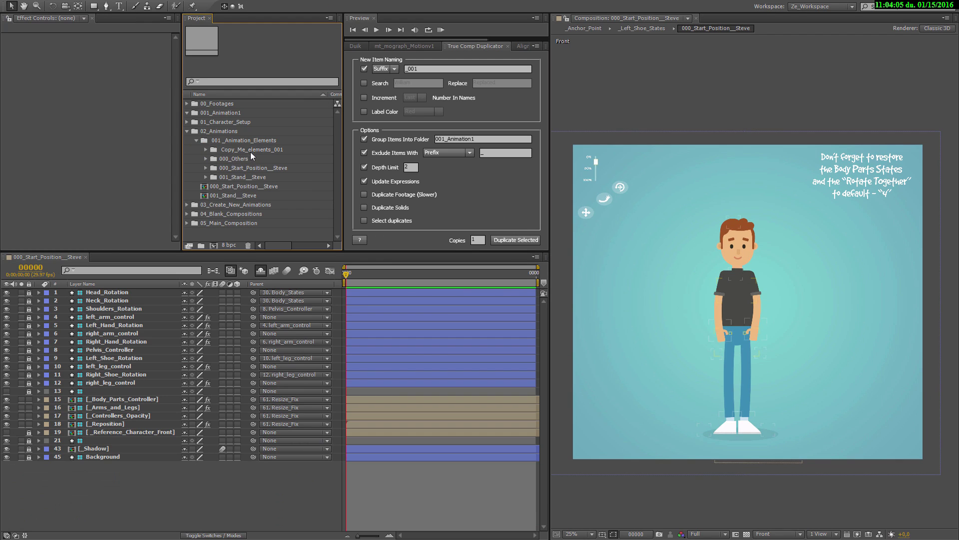
pyautogui.click(235, 149)
pyautogui.press('Delete')
pyautogui.press('Return')
# Collapse 001_Animation_Elements and 02_Animations, then expand and select the 03_Create_New_Animations folder.
pyautogui.click(196, 140)
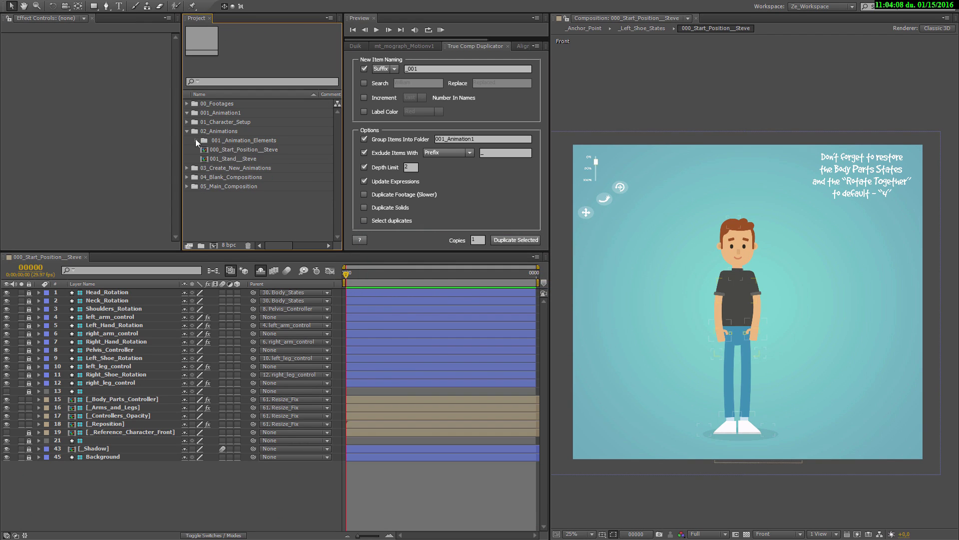
pyautogui.click(223, 158)
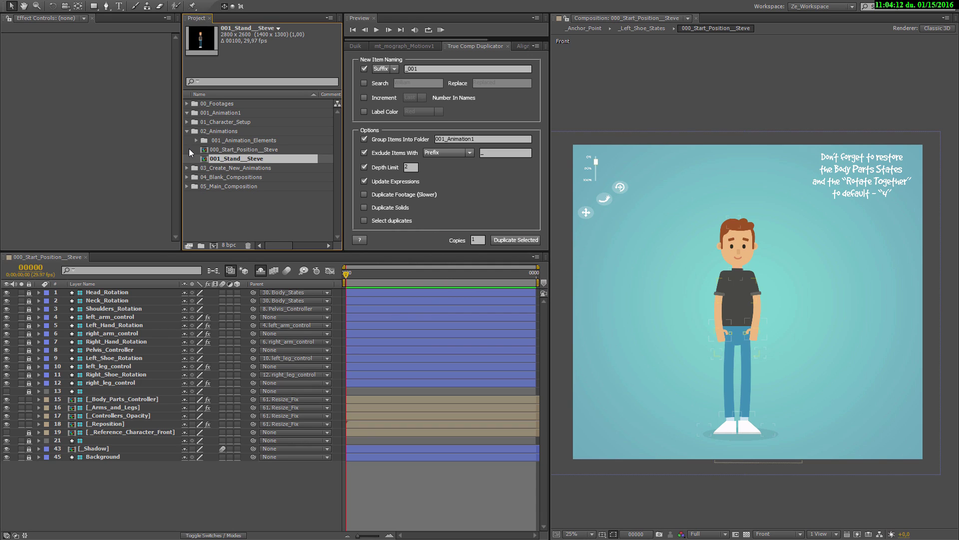
pyautogui.click(186, 131)
pyautogui.click(187, 141)
pyautogui.click(220, 158)
pyautogui.rightClick(220, 141)
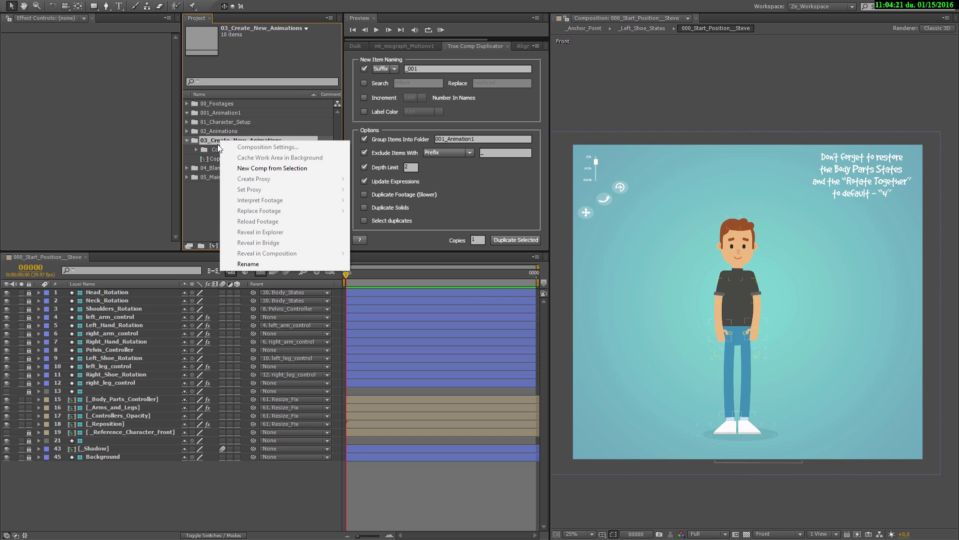
# Duplicate the 03_Create_New_Animations folder and name the copy 02_Animation2.
pyautogui.press('Escape')
pyautogui.hotkey('ctrl', 'd')
pyautogui.click(187, 140)
pyautogui.press('Return')
pyautogui.write('02')
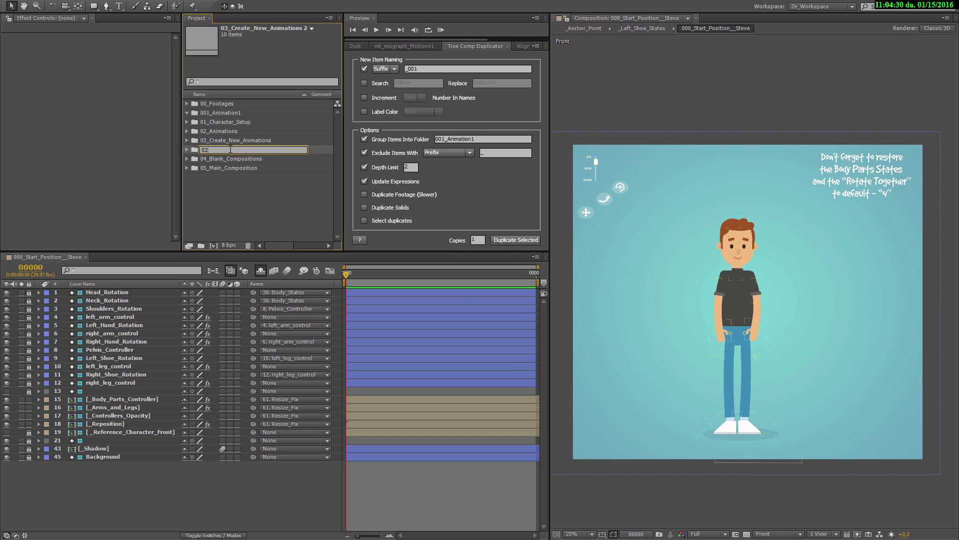
pyautogui.write('_Animation2')
pyautogui.press('Return')
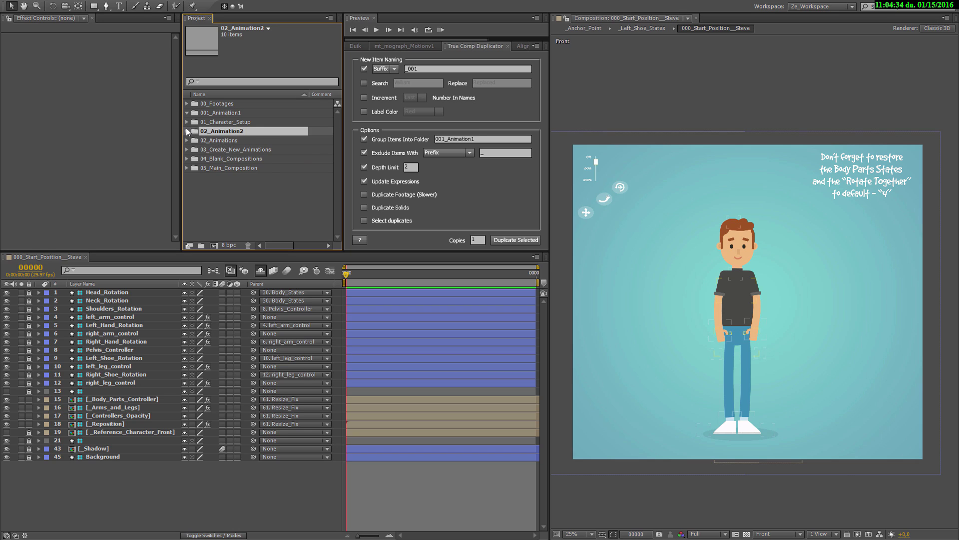
# Rename the Copy_Me comp inside the new folder to 02_Animation2.
pyautogui.click(187, 131)
pyautogui.click(222, 149)
pyautogui.press('Return')
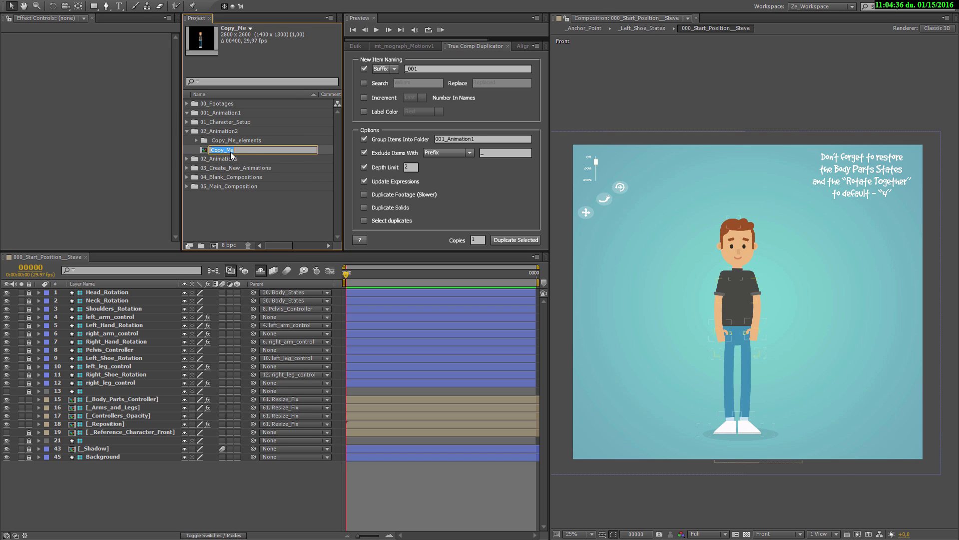
pyautogui.write('02_Animation2')
pyautogui.press('Return')
# Inspect the Body_State and head1 comps in Copy_Me_elements, then open the 02_Animation2 composition.
pyautogui.click(196, 140)
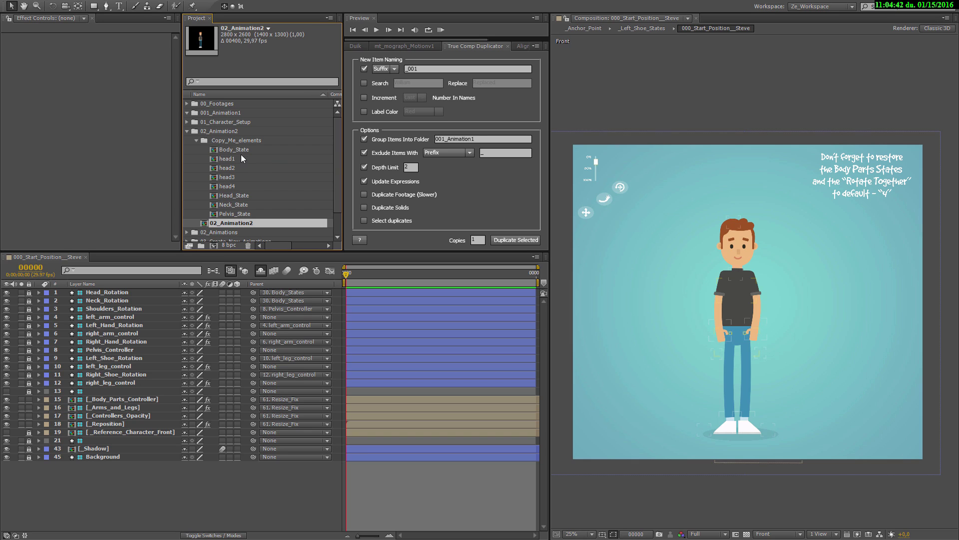
pyautogui.scroll(-1, 235, 155)
pyautogui.click(234, 122)
pyautogui.click(233, 132)
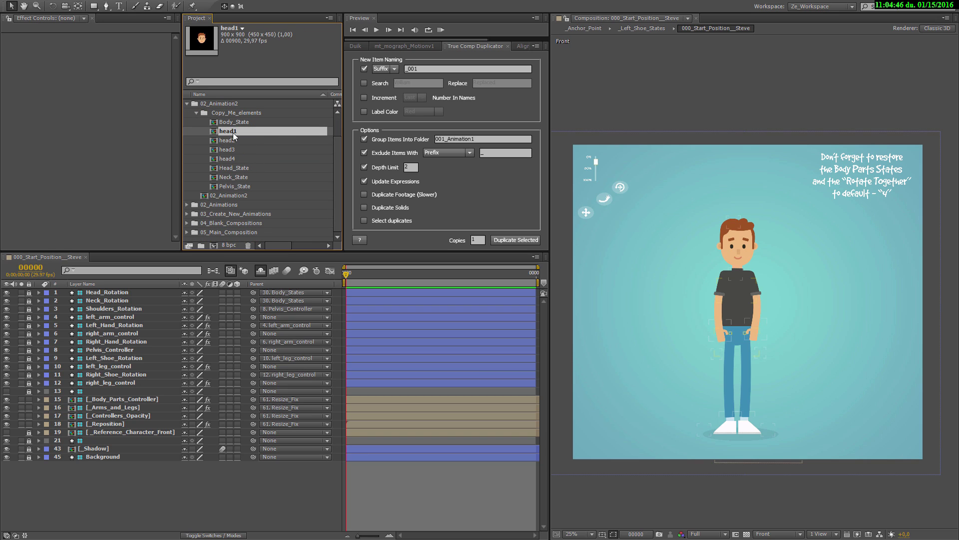
pyautogui.click(196, 113)
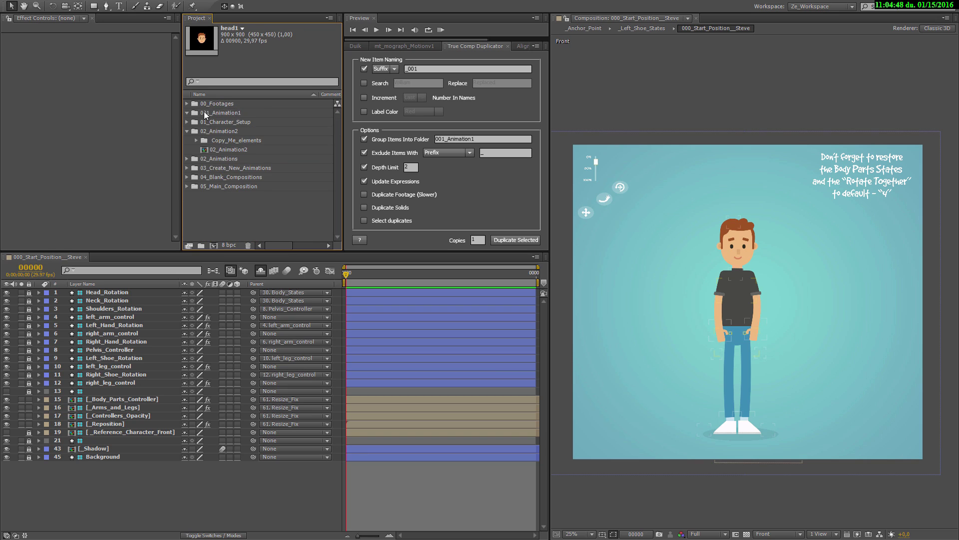
pyautogui.doubleClick(224, 148)
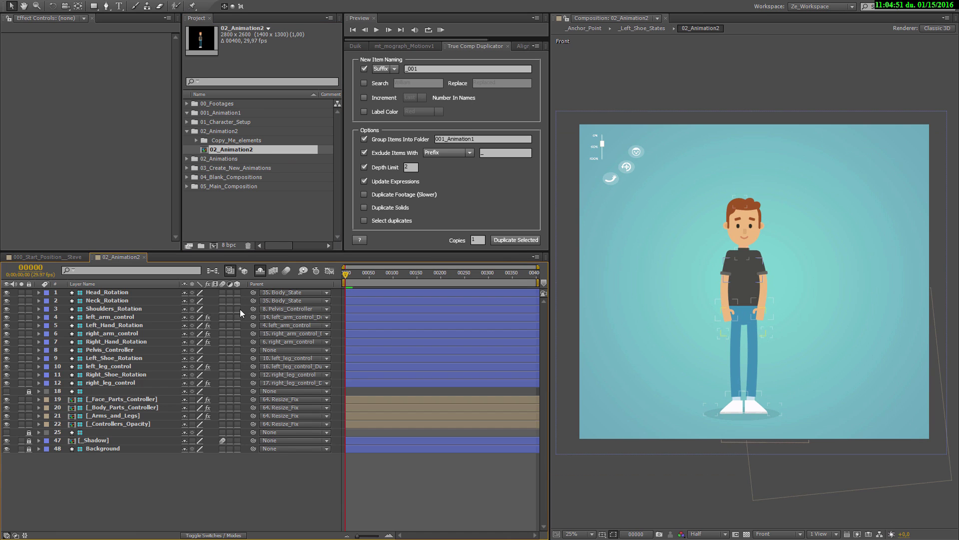
# Reveal the shy layers and review the Body_State, head1, head2, head4 and Neck_State comps in Copy_Me_elements.
pyautogui.click(260, 270)
pyautogui.scroll(-5, 177, 397)
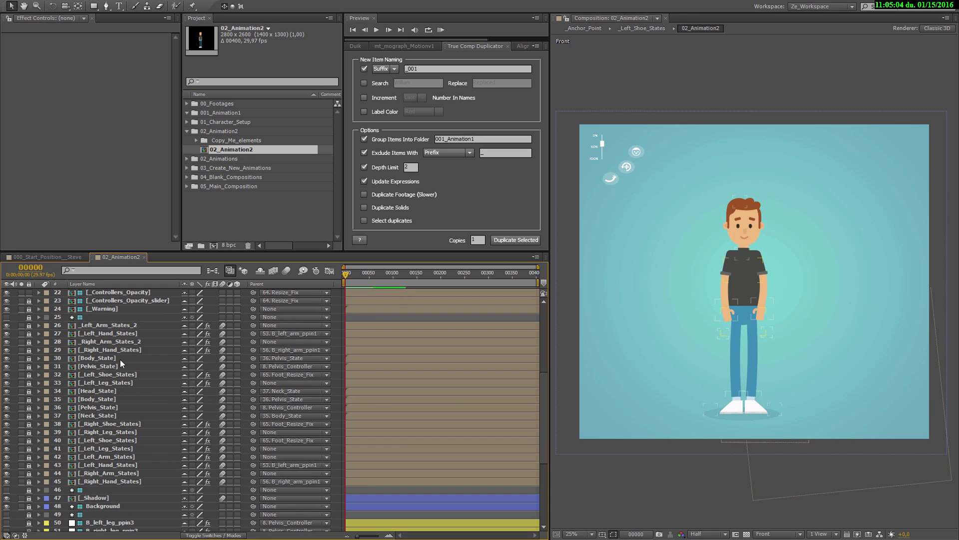
pyautogui.click(196, 140)
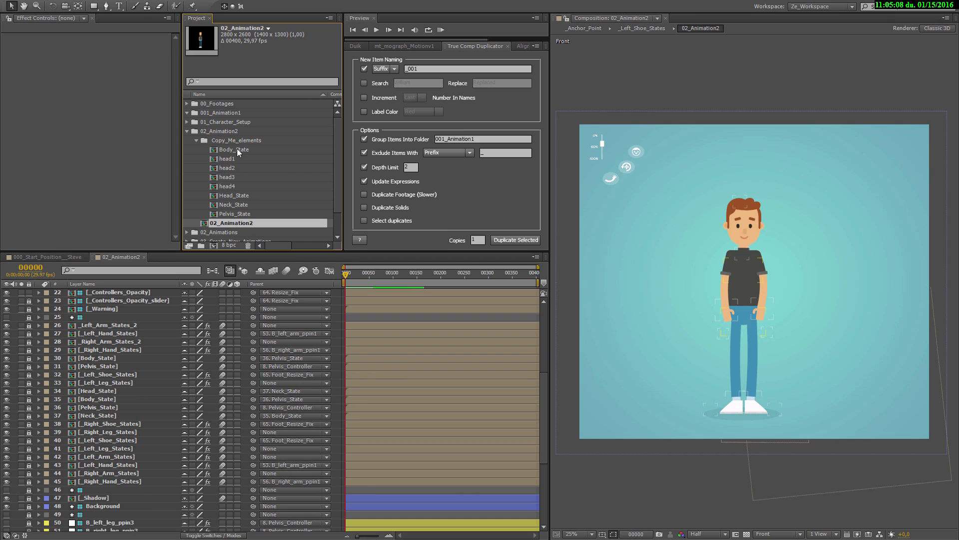
pyautogui.click(237, 148)
pyautogui.click(231, 158)
pyautogui.click(229, 168)
pyautogui.click(229, 184)
pyautogui.click(233, 205)
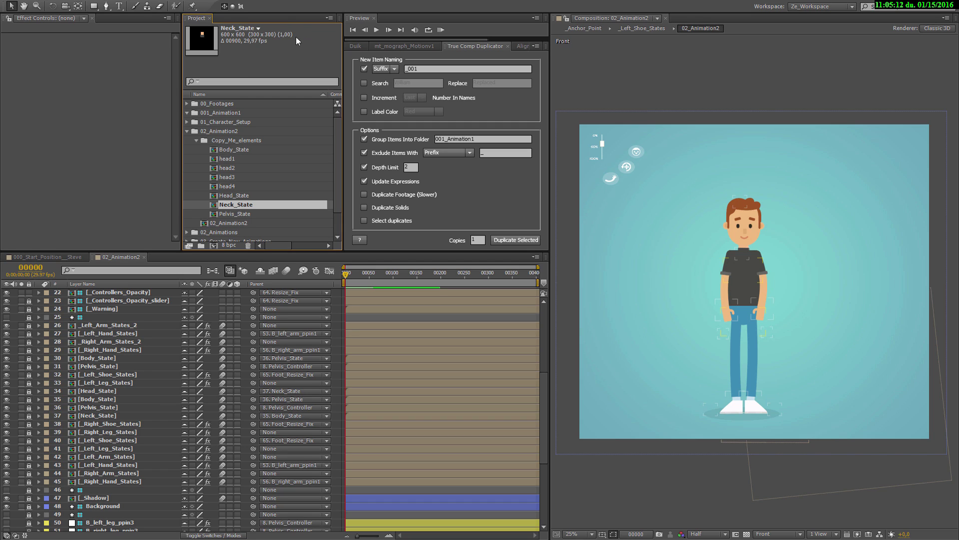
# In 03_Create_New_Animations > Copy_Me_elements, check usage of Body_State, head1, head3, head4, Head_State and Neck_State.
pyautogui.scroll(-1, 227, 196)
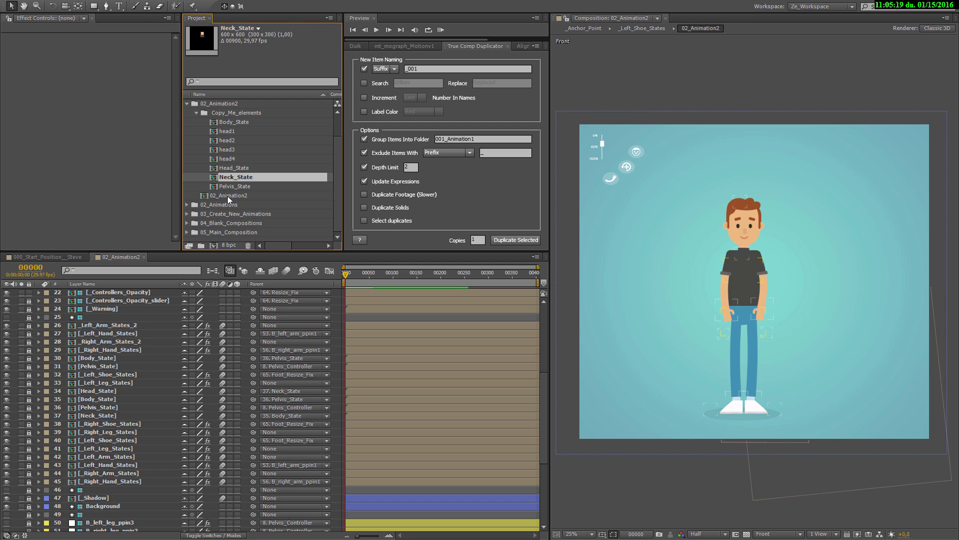
pyautogui.click(187, 214)
pyautogui.click(197, 222)
pyautogui.scroll(-3, 224, 159)
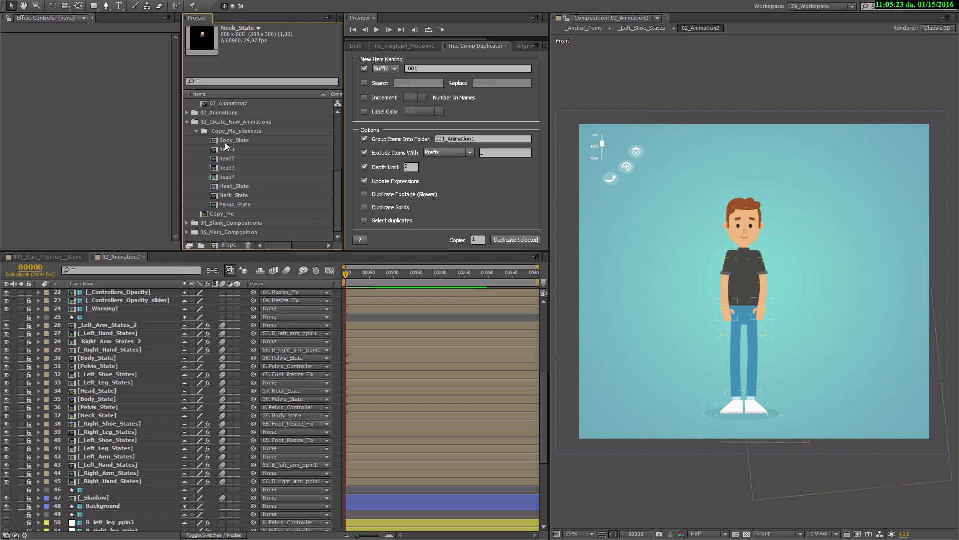
pyautogui.click(225, 143)
pyautogui.click(227, 151)
pyautogui.click(224, 165)
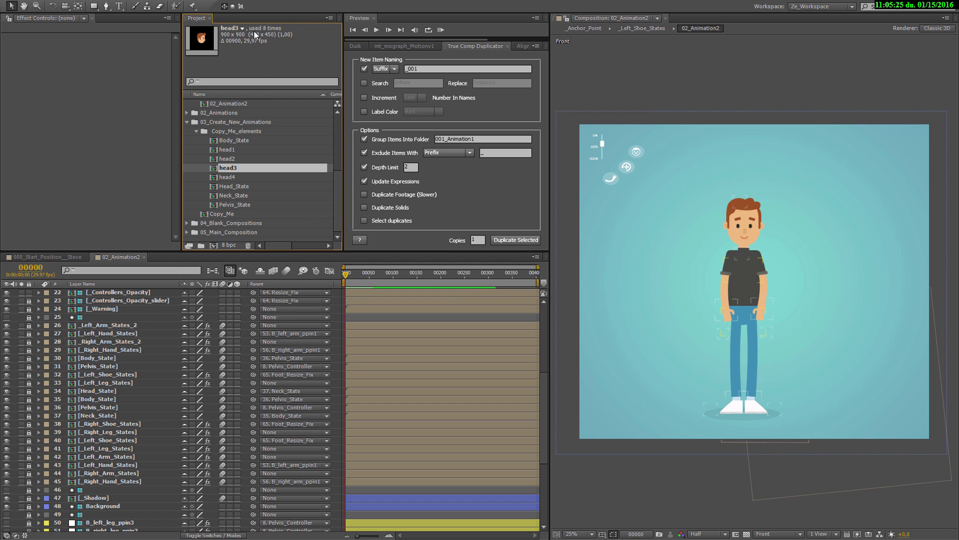
pyautogui.click(224, 177)
pyautogui.click(224, 185)
pyautogui.click(223, 195)
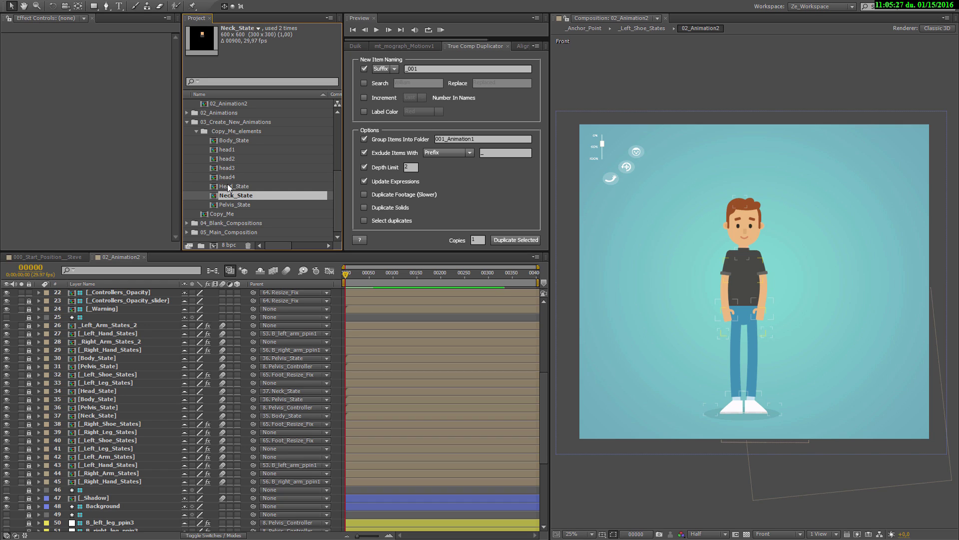
pyautogui.click(227, 186)
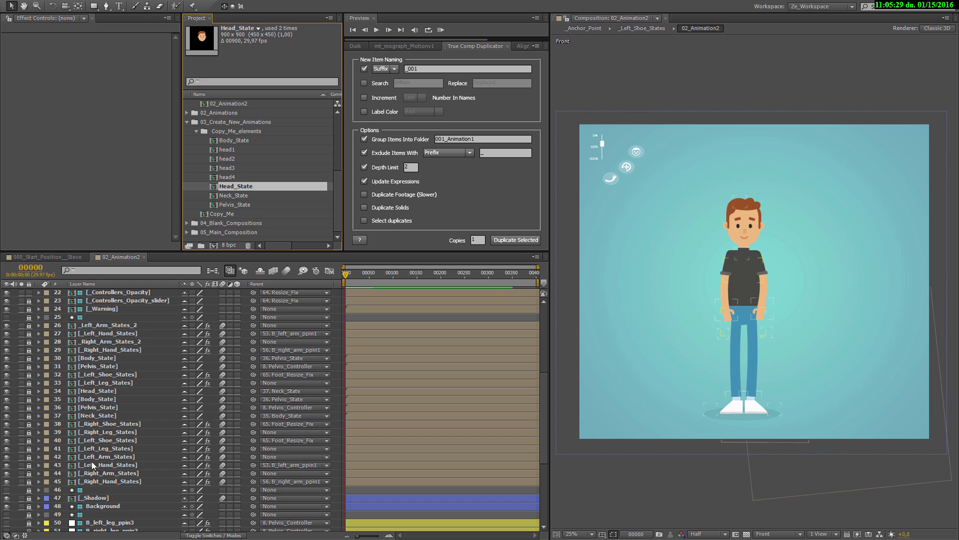
# Check the folder's item count and Pelvis_State's usage, then select the copied Body_State in 02_Animation2.
pyautogui.click(230, 130)
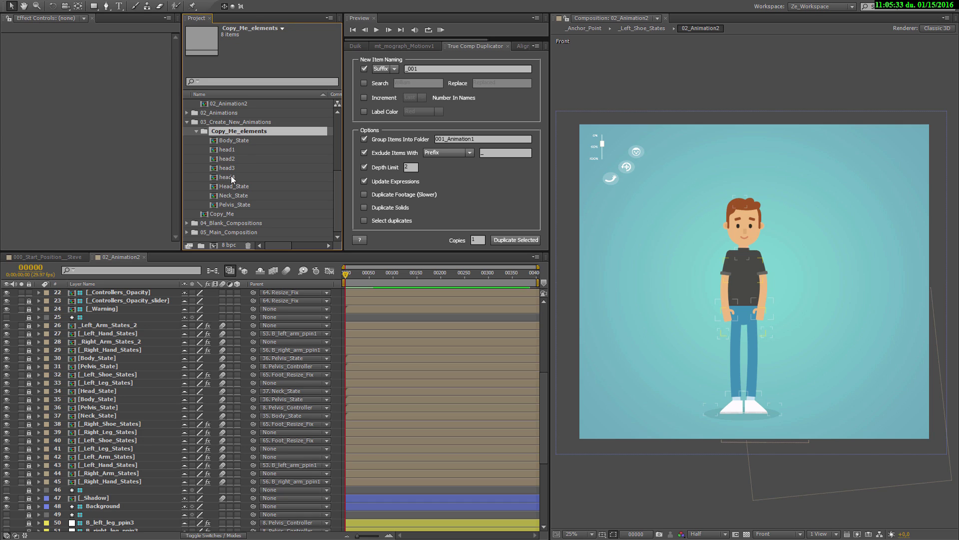
pyautogui.click(231, 177)
pyautogui.click(228, 159)
pyautogui.click(227, 141)
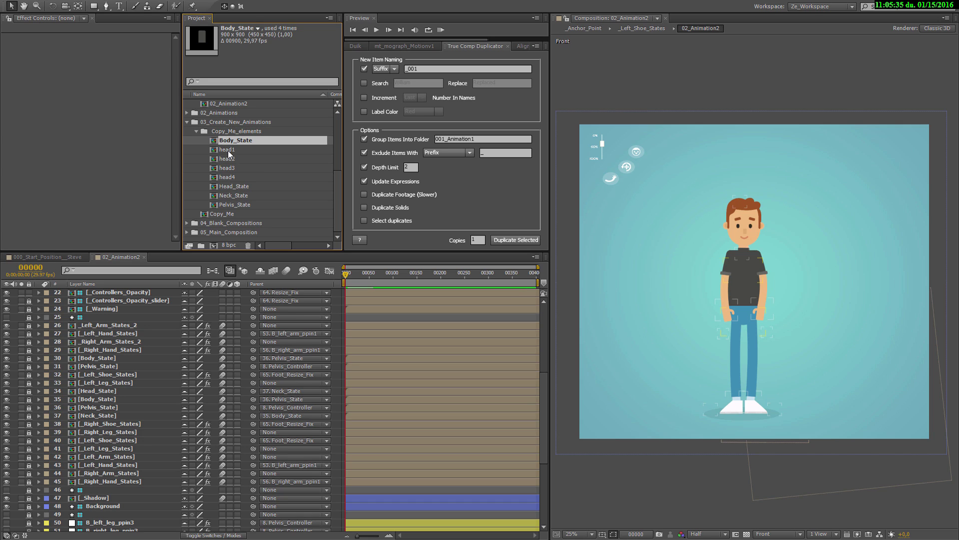
pyautogui.click(232, 205)
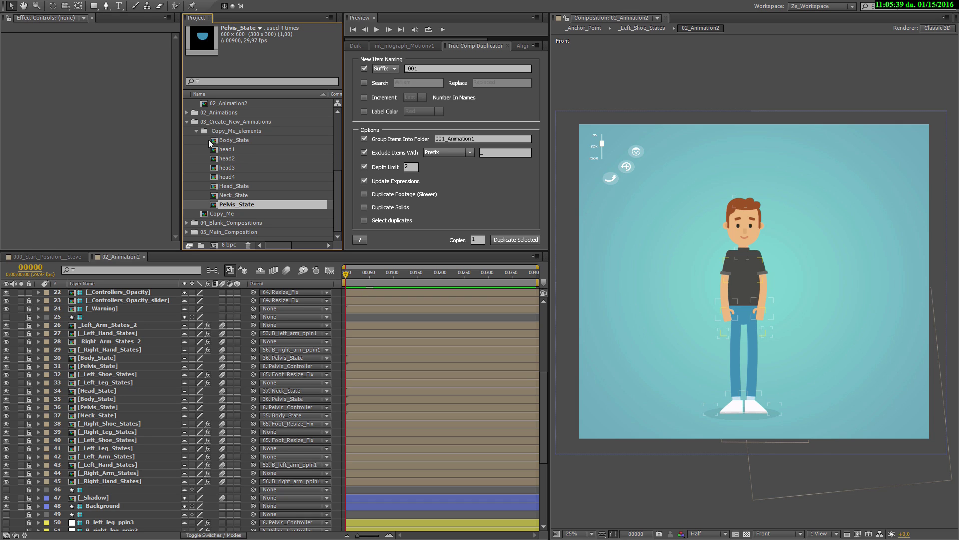
pyautogui.scroll(5, 197, 130)
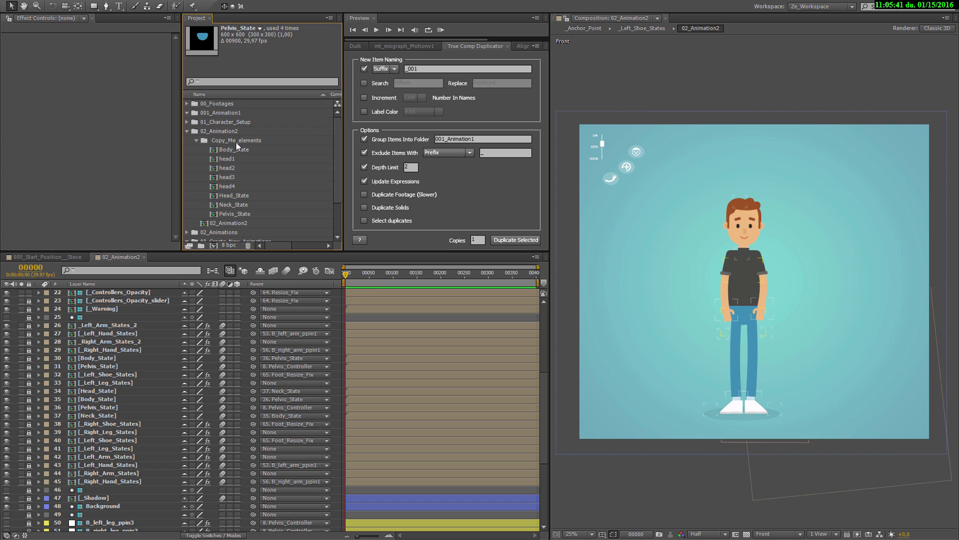
pyautogui.click(236, 146)
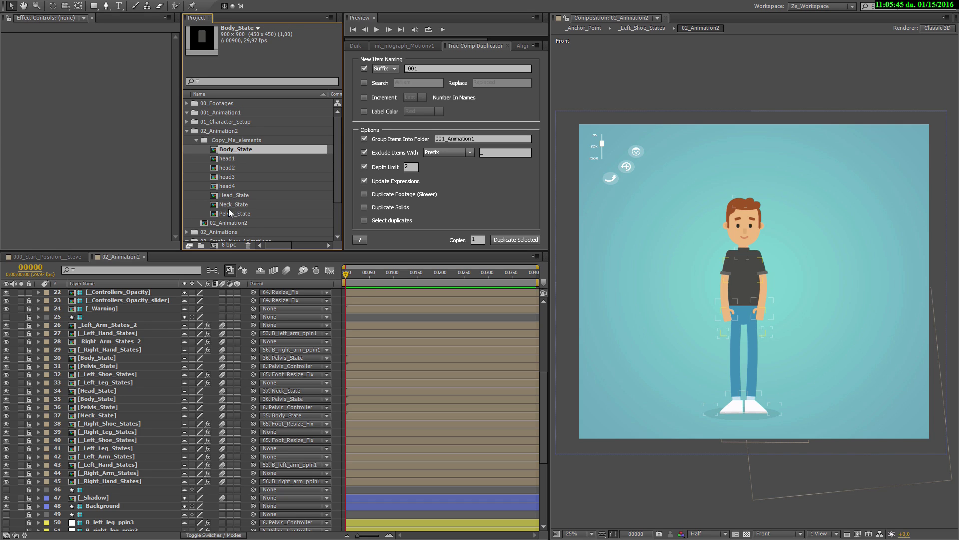
# Unlock the state layers 26–45 in 02_Animation2 and select layer 30, Body_State.
pyautogui.moveTo(28, 481); pyautogui.dragTo(28, 465)
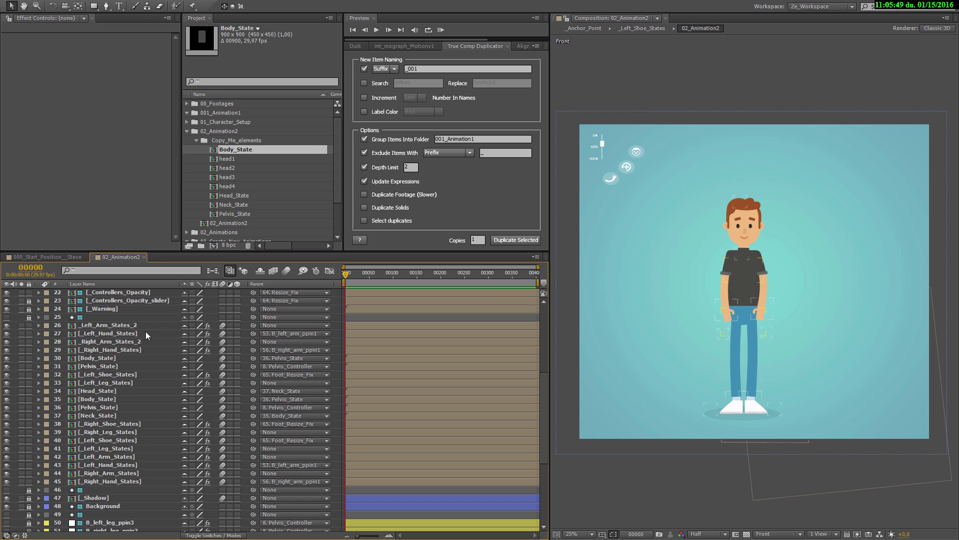
pyautogui.click(89, 328)
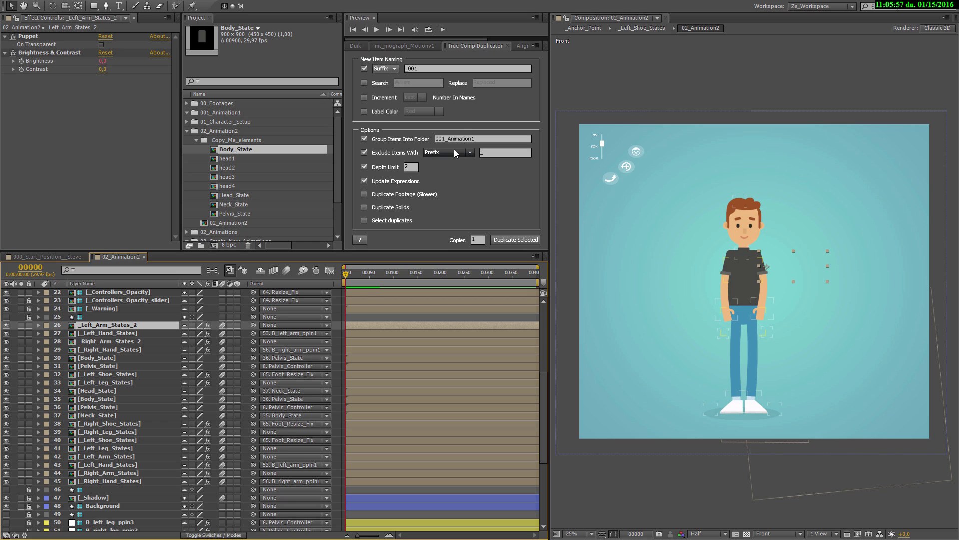
pyautogui.click(482, 153)
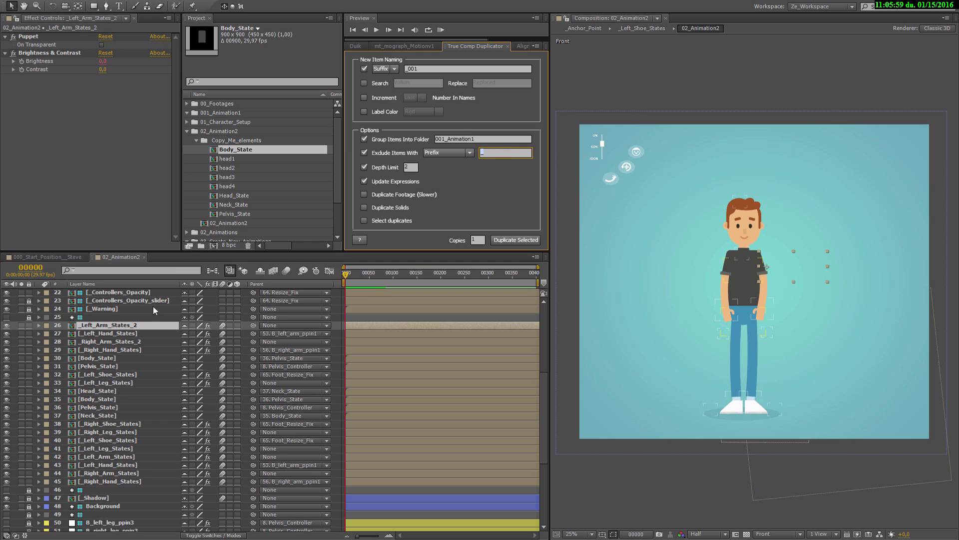
pyautogui.click(98, 333)
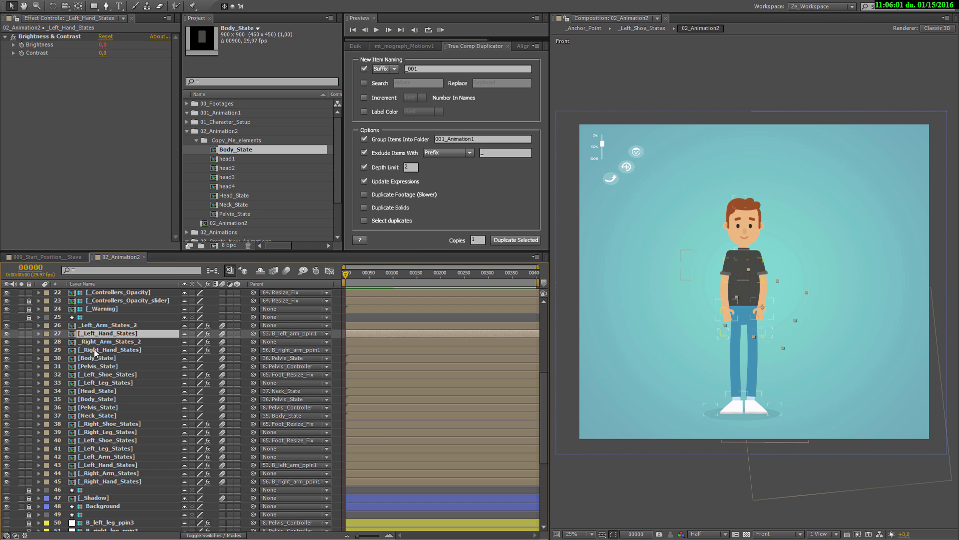
pyautogui.click(92, 358)
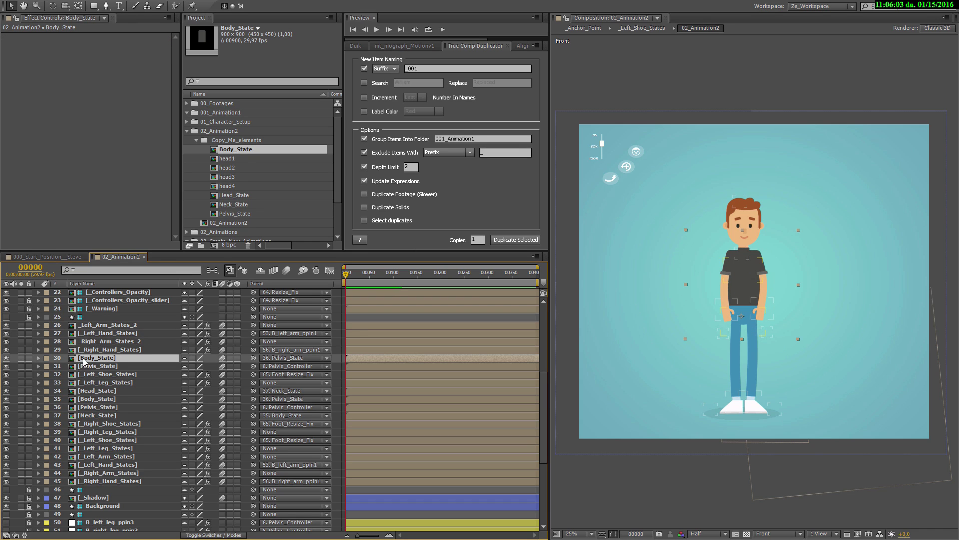
# Select the copied Body_State comp inside the 02_Animation2 folder in the Project panel.
pyautogui.click(238, 140)
pyautogui.click(231, 150)
pyautogui.scroll(-2, 242, 167)
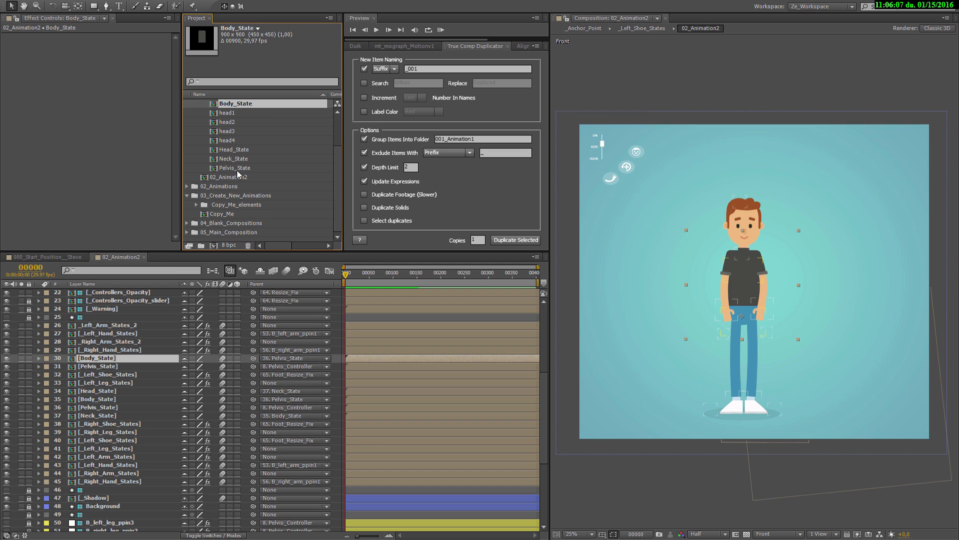
pyautogui.scroll(1, 265, 212)
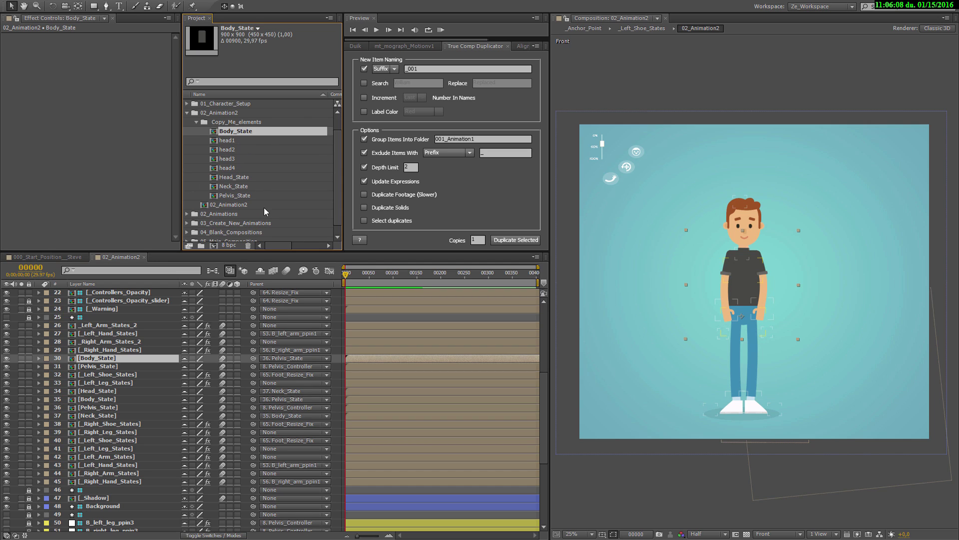
pyautogui.scroll(1, 227, 149)
pyautogui.click(227, 133)
pyautogui.click(228, 151)
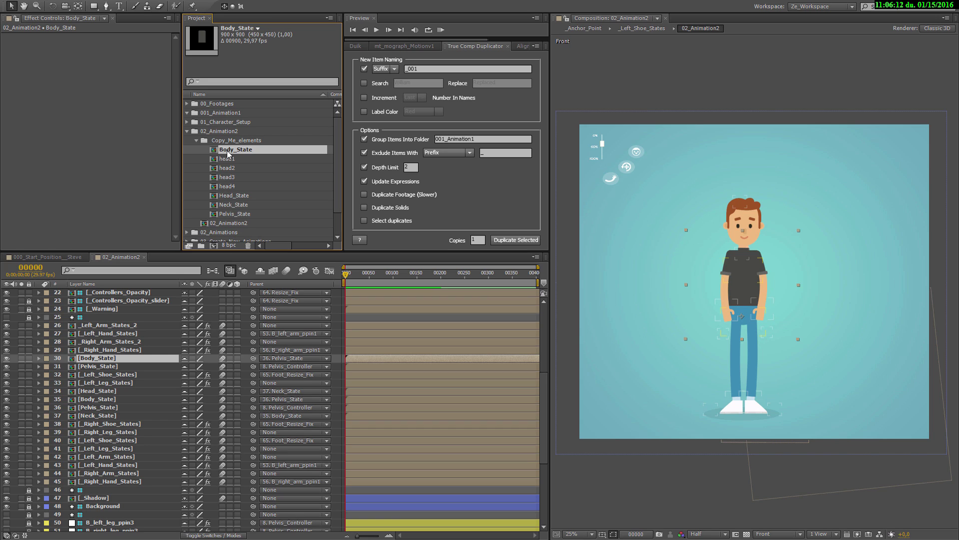
# Swap layer 30's source for the copied Body_State, then pair layers 31 and 34 with copied Pelvis_State and Head_State.
pyautogui.moveTo(229, 152); pyautogui.dragTo(93, 360)
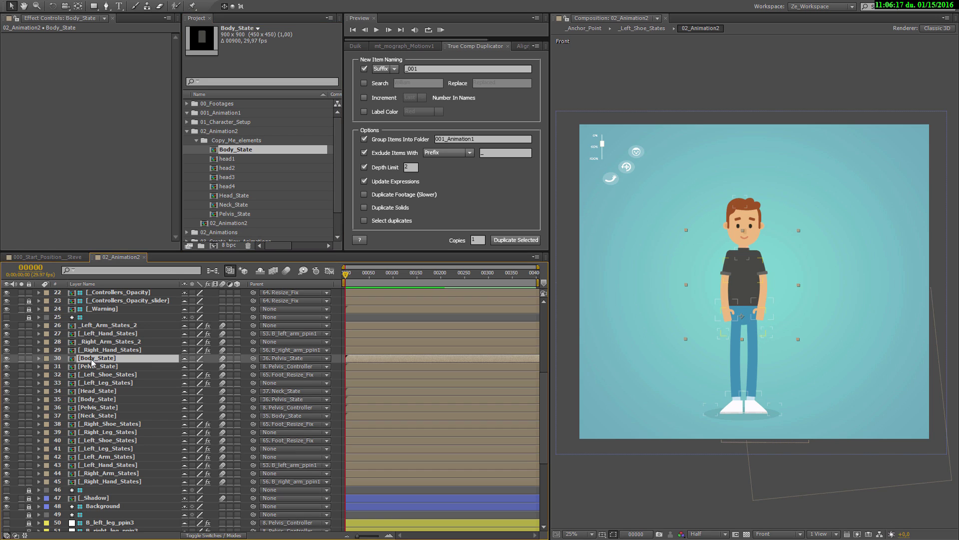
pyautogui.click(231, 152)
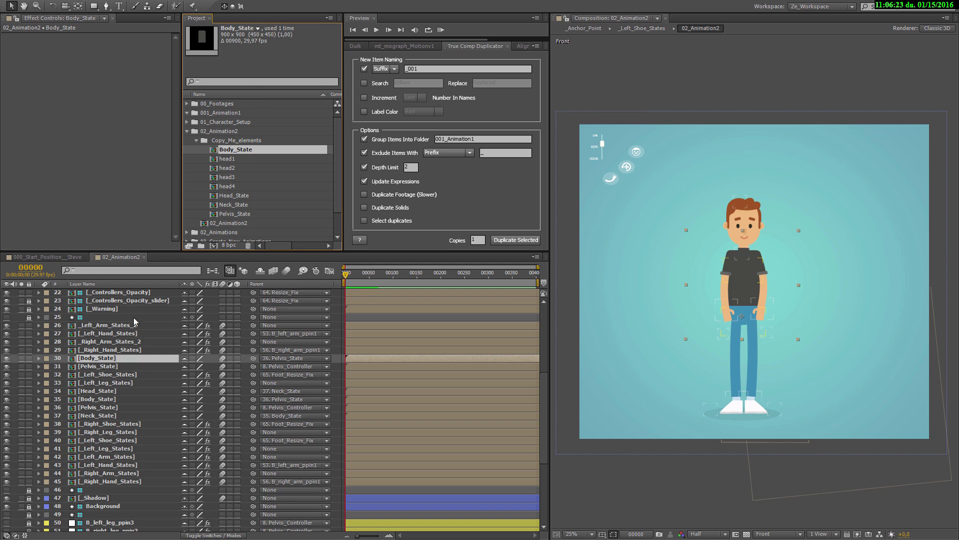
pyautogui.click(98, 367)
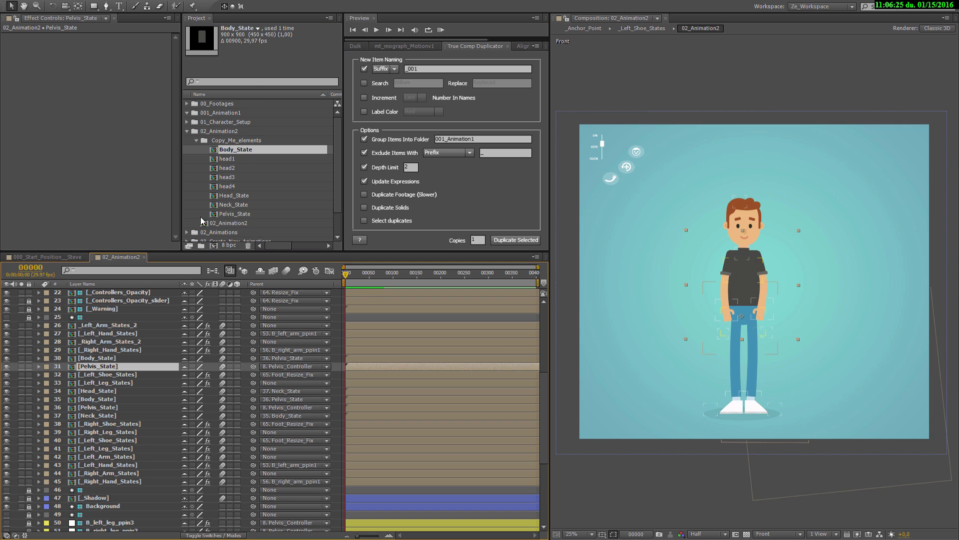
pyautogui.click(234, 215)
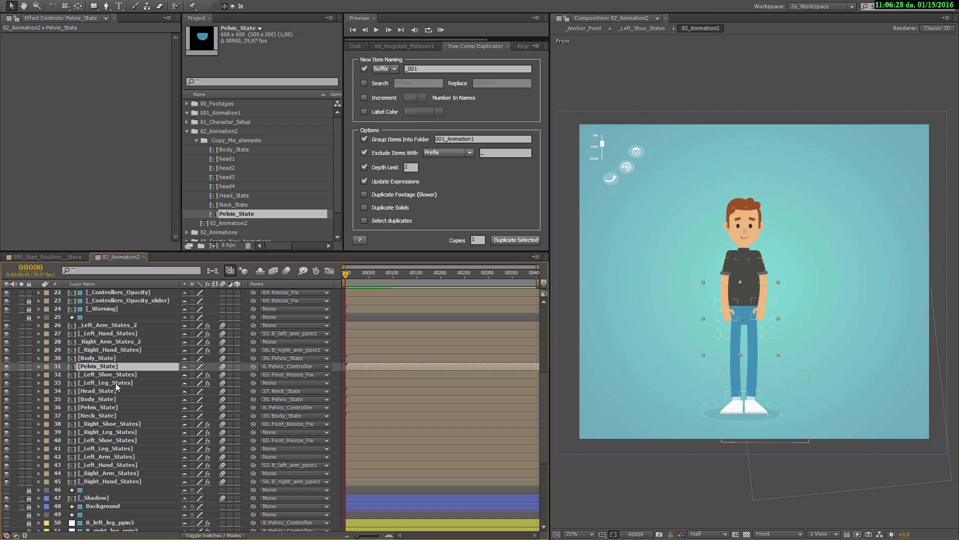
pyautogui.click(109, 392)
pyautogui.click(239, 198)
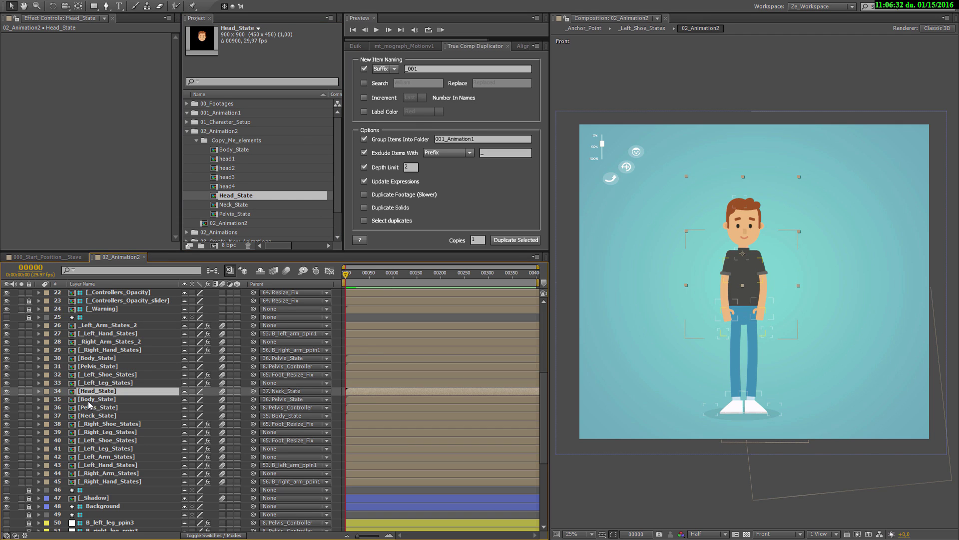
# Relink layers 35–37 to the copied Body_State, Pelvis_State and Neck_State comps and check their usage counts.
pyautogui.click(90, 402)
pyautogui.click(239, 151)
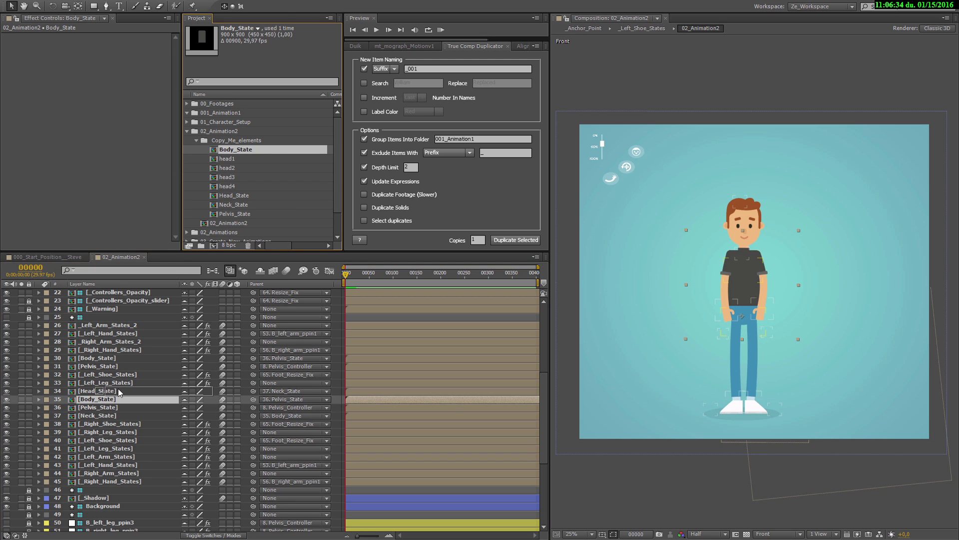
pyautogui.click(88, 409)
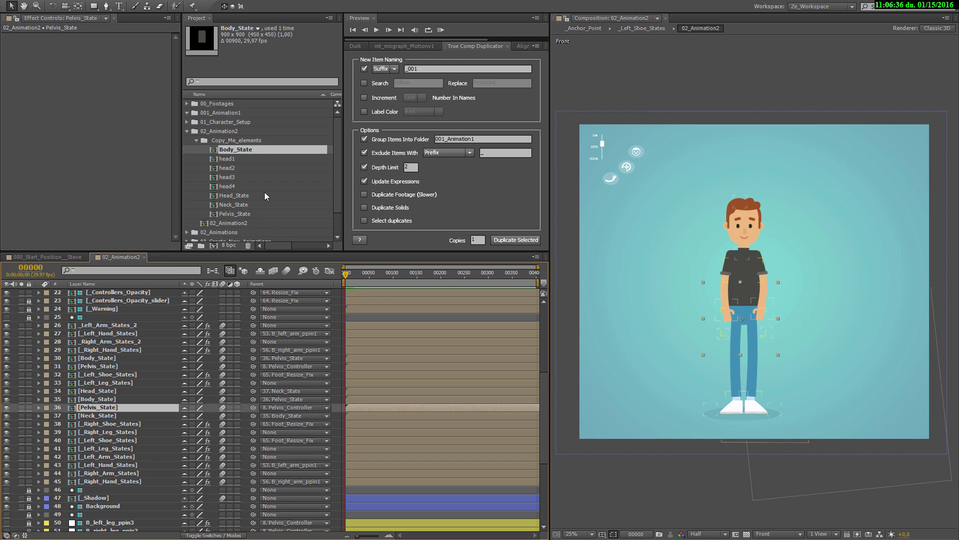
pyautogui.moveTo(239, 215); pyautogui.dragTo(98, 413)
pyautogui.click(98, 415)
pyautogui.click(235, 205)
pyautogui.moveTo(234, 206); pyautogui.dragTo(102, 424)
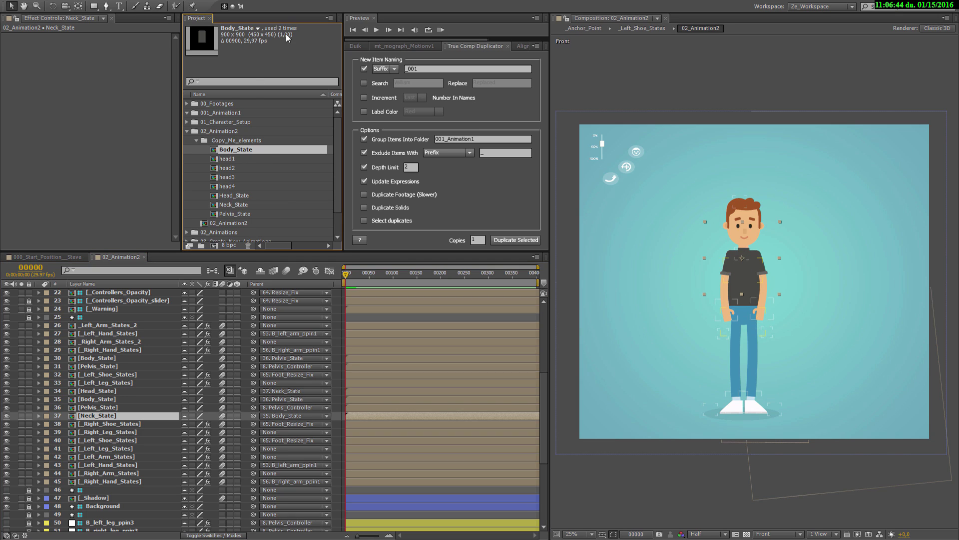
pyautogui.click(238, 195)
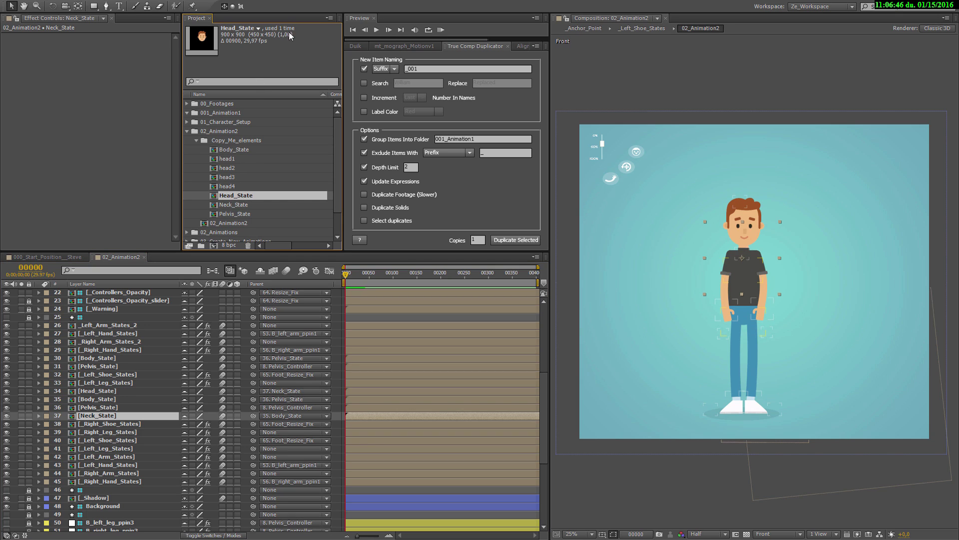
pyautogui.click(238, 206)
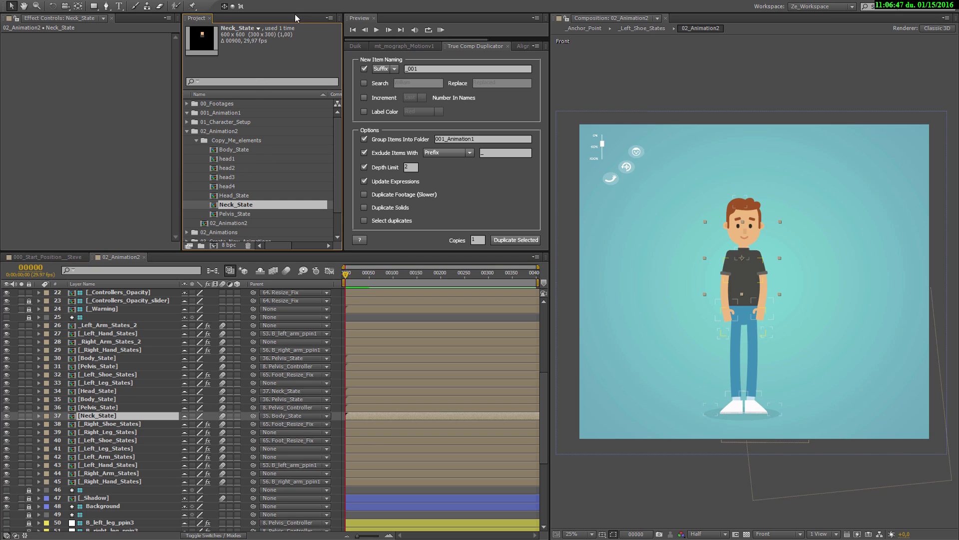
pyautogui.click(232, 213)
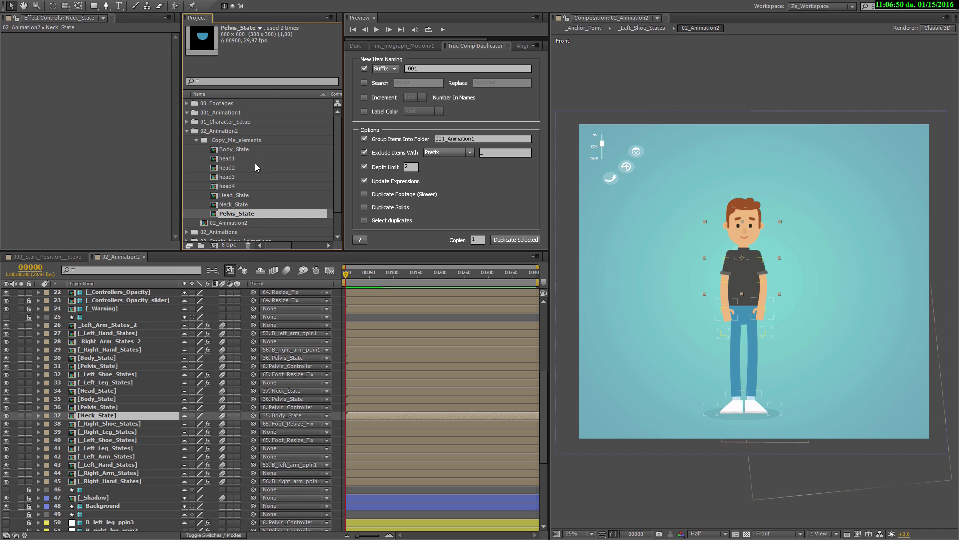
# Check usage of the original Body_State, Head_State, Neck_State and Pelvis_State in 03_Create_New_Animations > Copy_Me_elements.
pyautogui.scroll(-1, 270, 165)
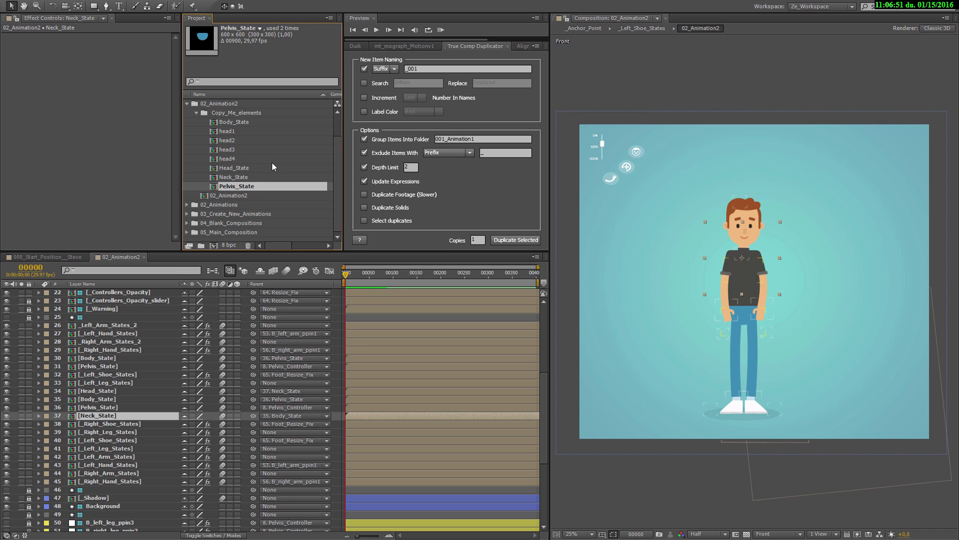
pyautogui.click(187, 214)
pyautogui.click(196, 223)
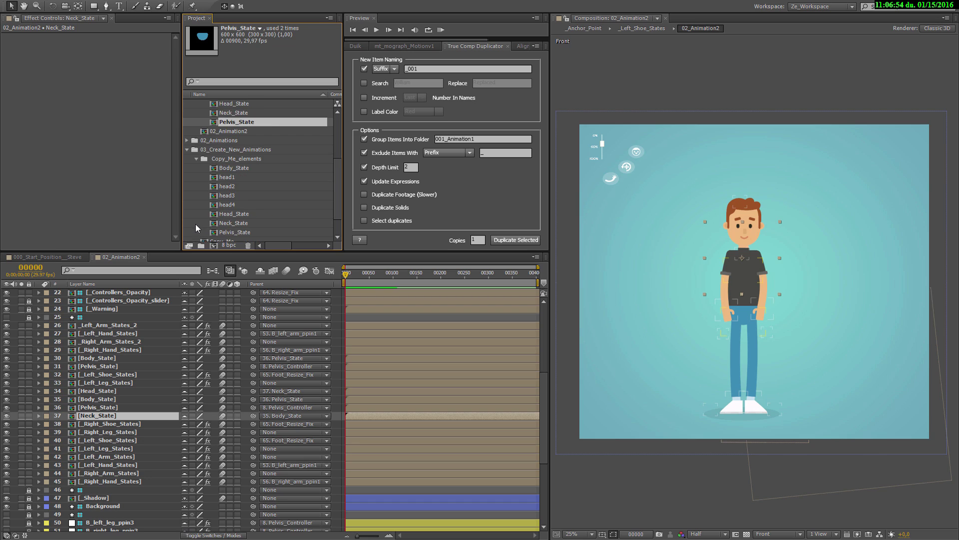
pyautogui.click(226, 170)
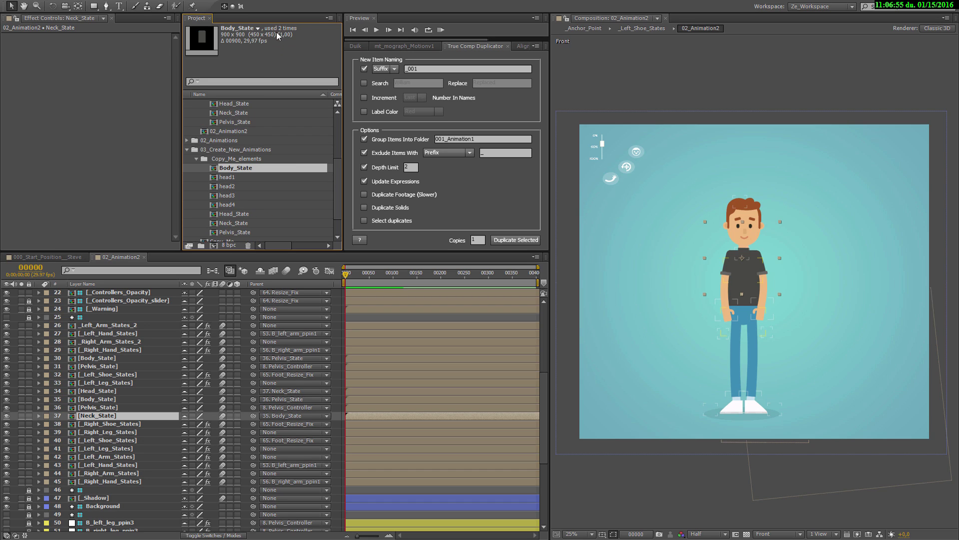
pyautogui.click(236, 214)
pyautogui.click(230, 223)
pyautogui.click(229, 231)
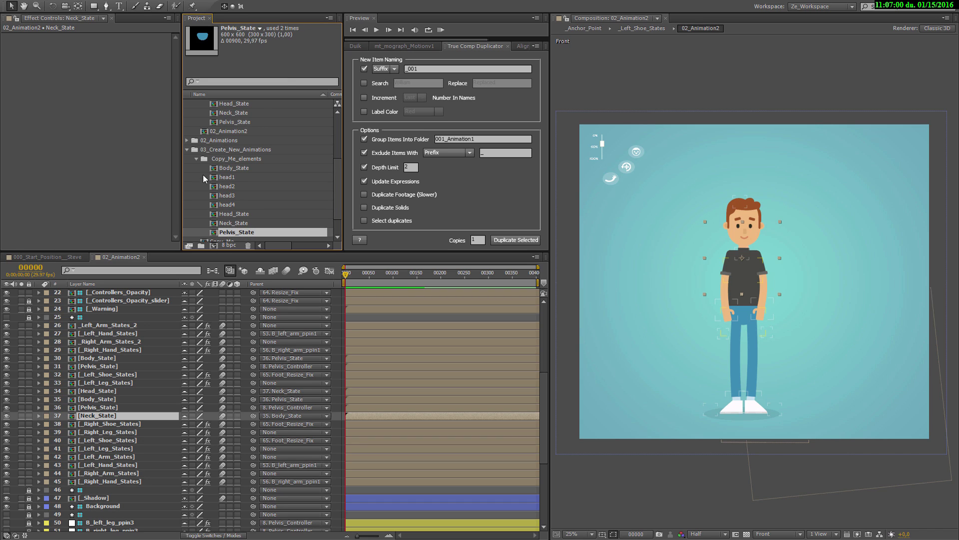
pyautogui.click(196, 157)
# Inspect the copied head1–head4 comps, then open the Head_State precomp from layer 34.
pyautogui.click(236, 123)
pyautogui.scroll(2, 247, 138)
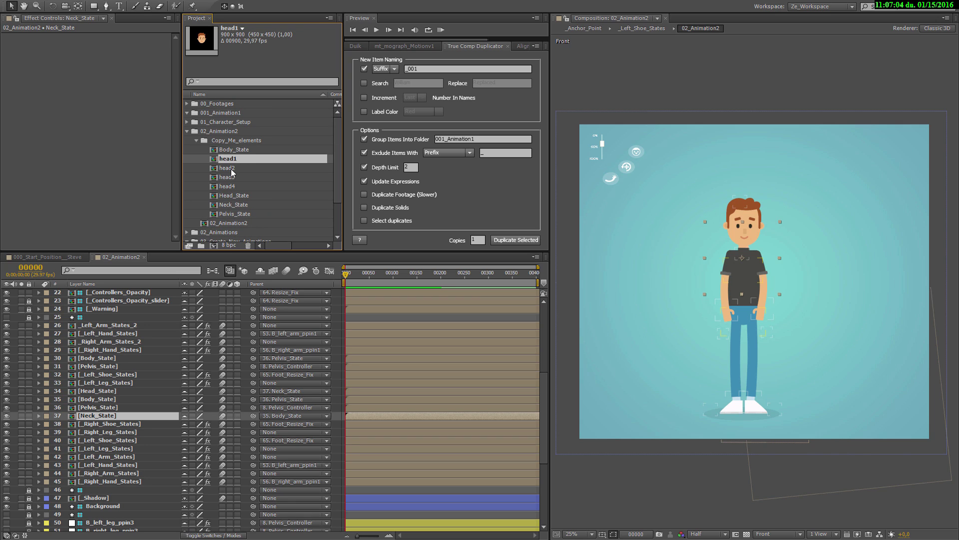
pyautogui.click(232, 169)
pyautogui.click(231, 177)
pyautogui.click(231, 186)
pyautogui.click(231, 160)
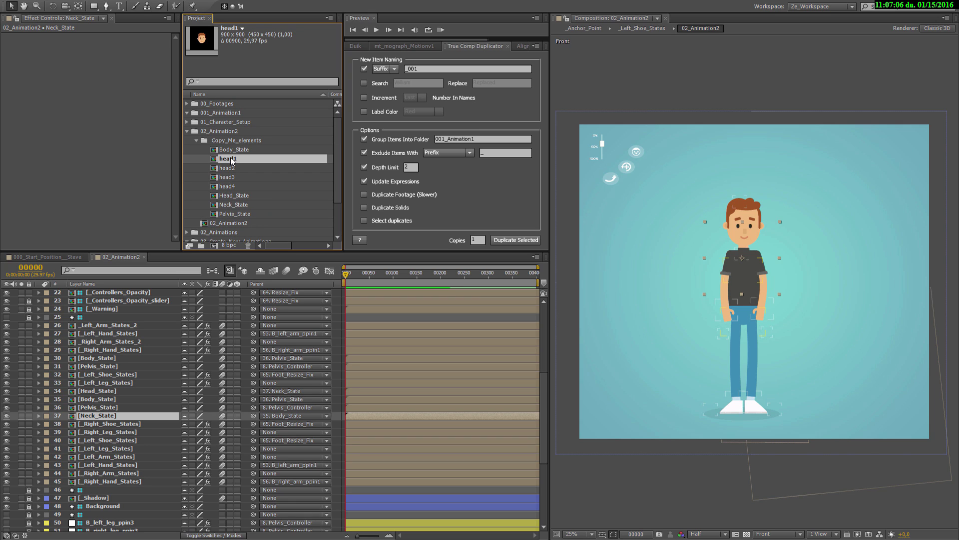
pyautogui.click(81, 392)
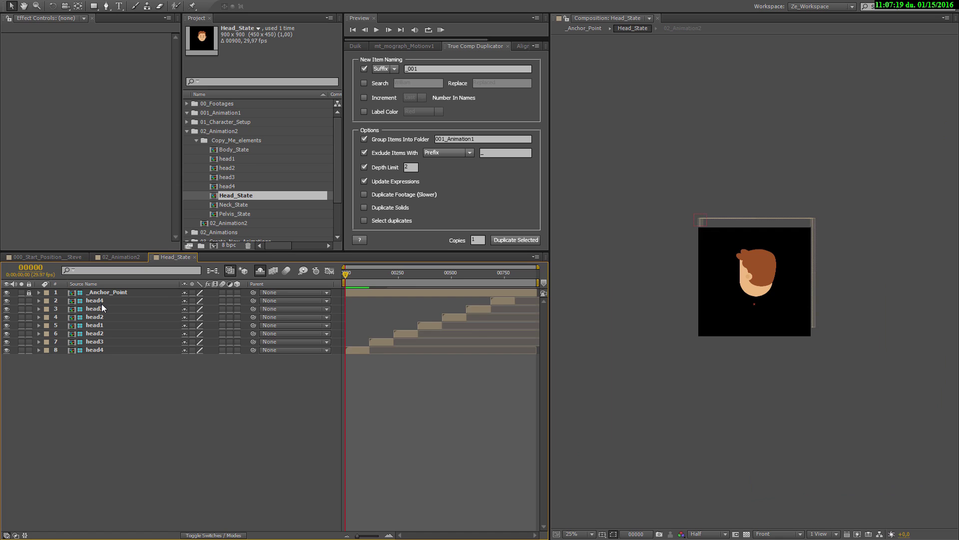
# Show Head_State's shy layers, unlock layers 9–17, and return the current time to frame 0.
pyautogui.click(262, 271)
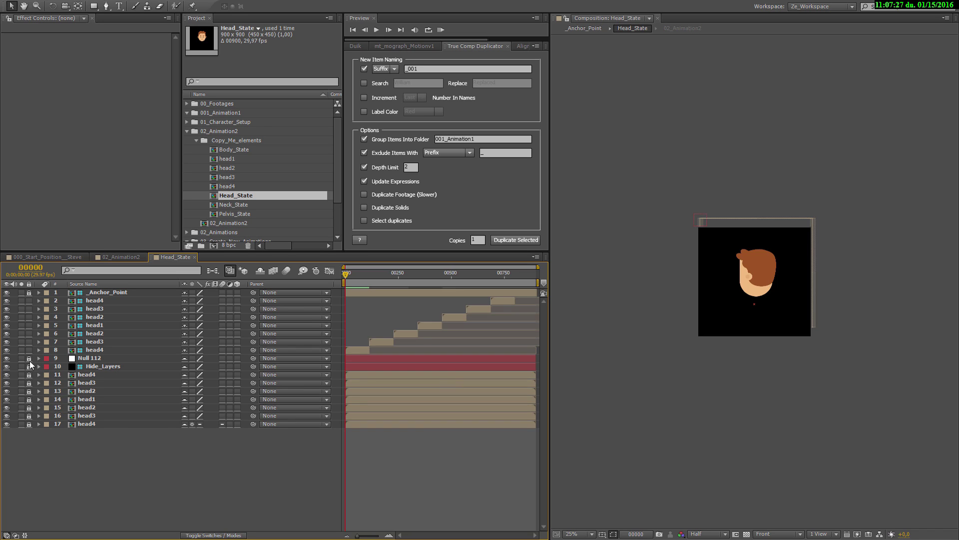
pyautogui.moveTo(28, 358); pyautogui.dragTo(27, 440)
pyautogui.click(97, 350)
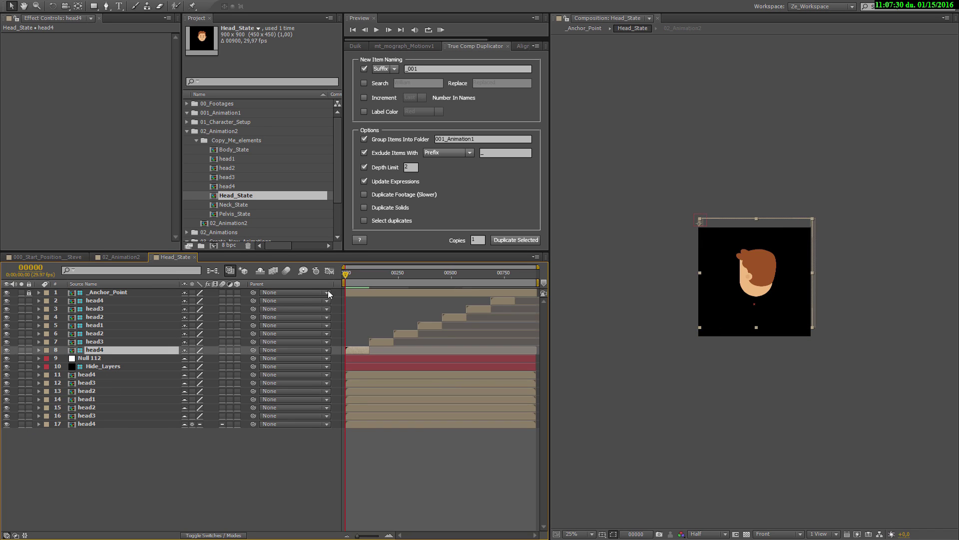
pyautogui.click(360, 276)
pyautogui.moveTo(360, 278); pyautogui.dragTo(341, 276)
# Relink Head_State layers 2–8 to the copied head4, head3, head2, head1, head2, head3 and head4 comps.
pyautogui.click(233, 188)
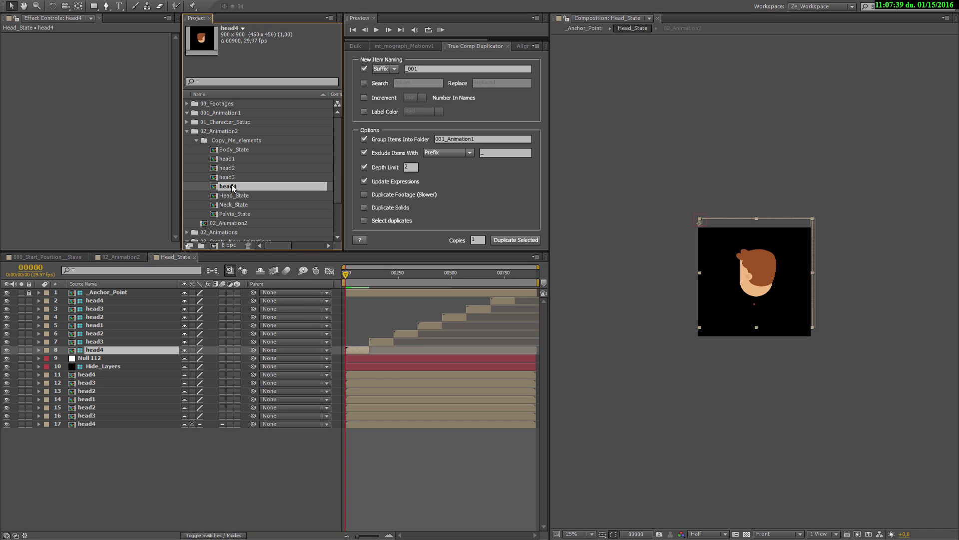
pyautogui.moveTo(102, 301); pyautogui.dragTo(106, 307)
pyautogui.click(98, 308)
pyautogui.click(233, 177)
pyautogui.moveTo(233, 176); pyautogui.dragTo(100, 322)
pyautogui.click(99, 318)
pyautogui.moveTo(230, 167); pyautogui.dragTo(99, 326)
pyautogui.click(99, 325)
pyautogui.moveTo(234, 158); pyautogui.dragTo(100, 328)
pyautogui.click(99, 333)
pyautogui.moveTo(234, 169); pyautogui.dragTo(96, 343)
pyautogui.click(95, 342)
pyautogui.moveTo(235, 177); pyautogui.dragTo(98, 346)
pyautogui.click(97, 350)
pyautogui.moveTo(229, 189); pyautogui.dragTo(98, 353)
# Relink layers 11–15 and 17 to the copied head4, head3, head2, head1, head2 and head4 comps.
pyautogui.click(88, 374)
pyautogui.moveTo(234, 186); pyautogui.dragTo(87, 376)
pyautogui.click(87, 382)
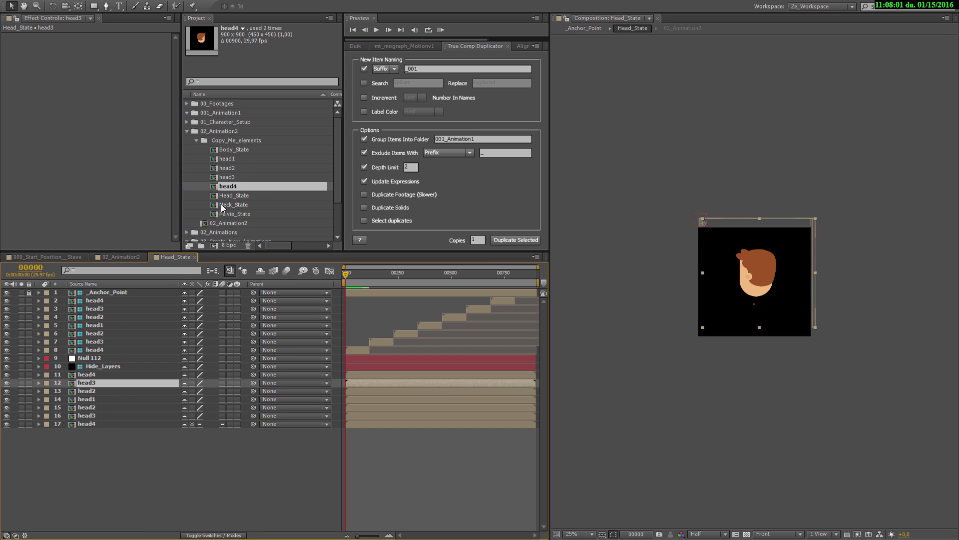
pyautogui.moveTo(228, 177); pyautogui.dragTo(83, 388)
pyautogui.click(88, 391)
pyautogui.moveTo(227, 168); pyautogui.dragTo(86, 391)
pyautogui.click(87, 398)
pyautogui.moveTo(228, 160); pyautogui.dragTo(87, 399)
pyautogui.click(87, 407)
pyautogui.moveTo(229, 168); pyautogui.dragTo(86, 426)
pyautogui.click(88, 415)
pyautogui.click(86, 424)
pyautogui.moveTo(226, 183); pyautogui.dragTo(86, 424)
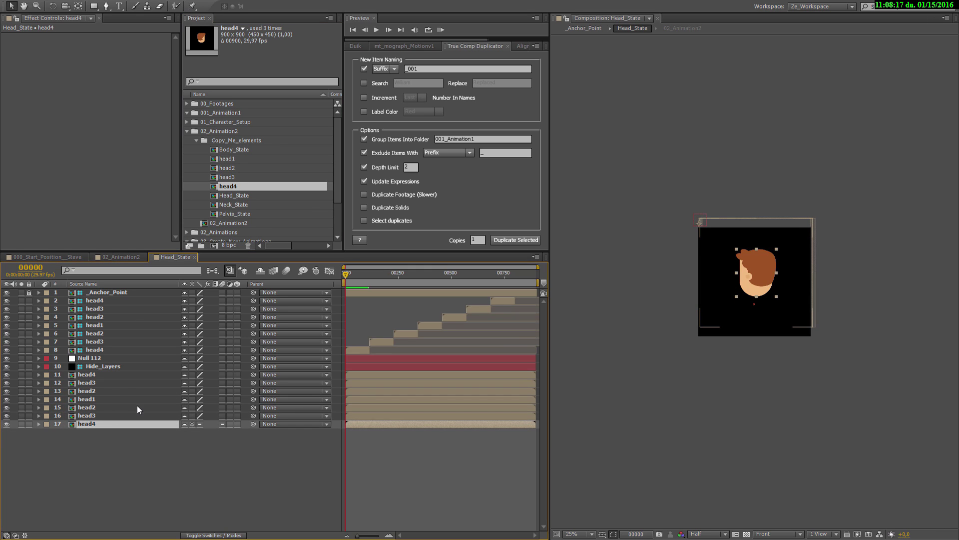
# Deselect the head layer and check usage counts of the copied head1–head4 comps.
pyautogui.click(124, 447)
pyautogui.click(229, 159)
pyautogui.click(226, 167)
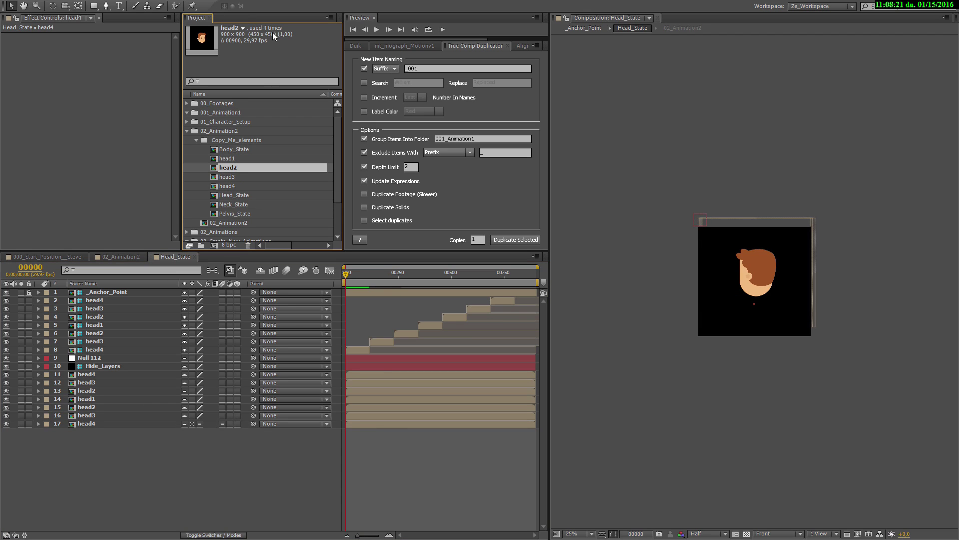
pyautogui.click(229, 177)
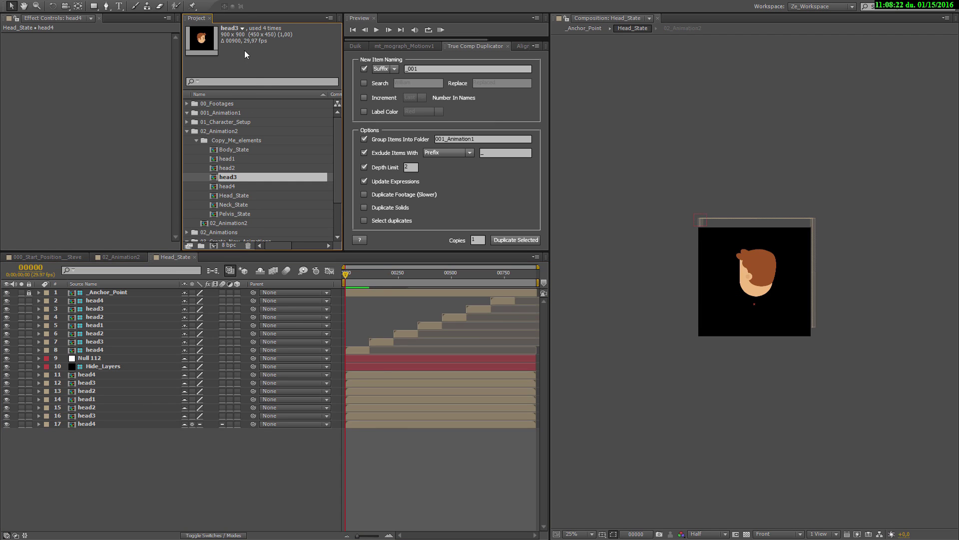
pyautogui.click(227, 187)
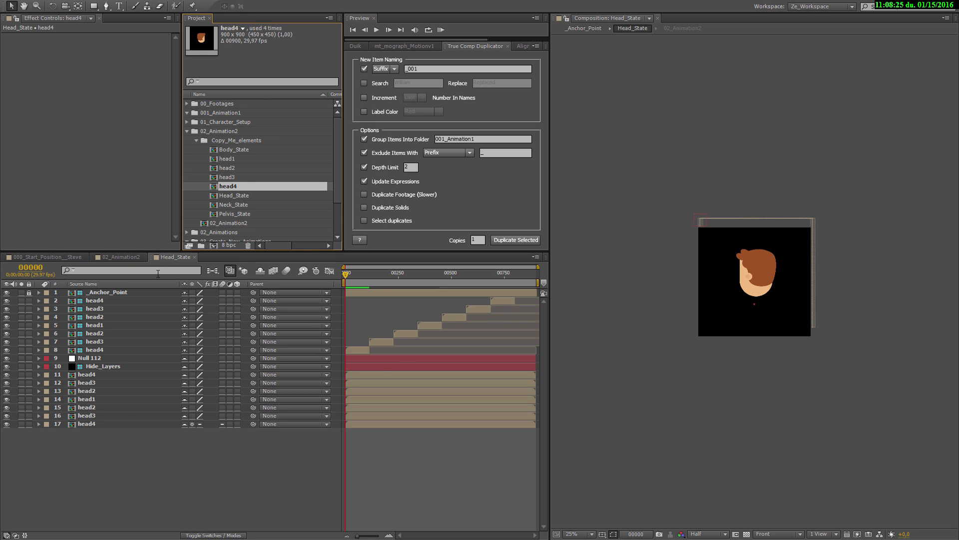
# Expand 03_Create_New_Animations' Copy_Me_elements folder and check the original head1–head4 usage counts.
pyautogui.scroll(-2, 229, 197)
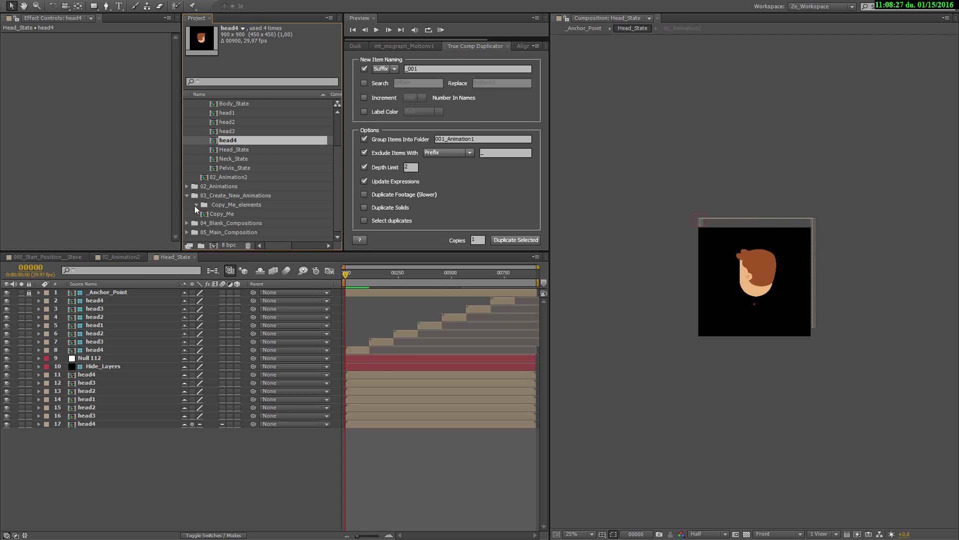
pyautogui.click(195, 205)
pyautogui.click(228, 177)
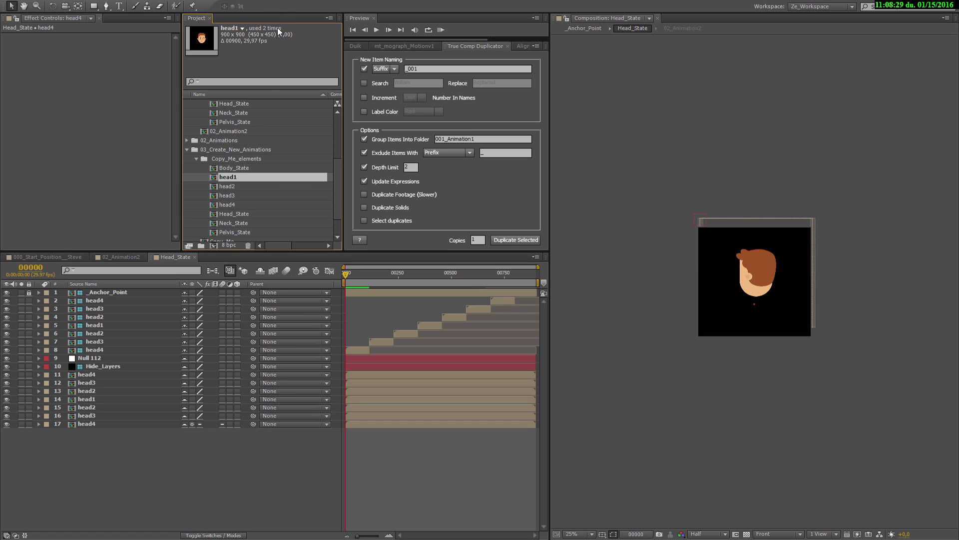
pyautogui.click(231, 186)
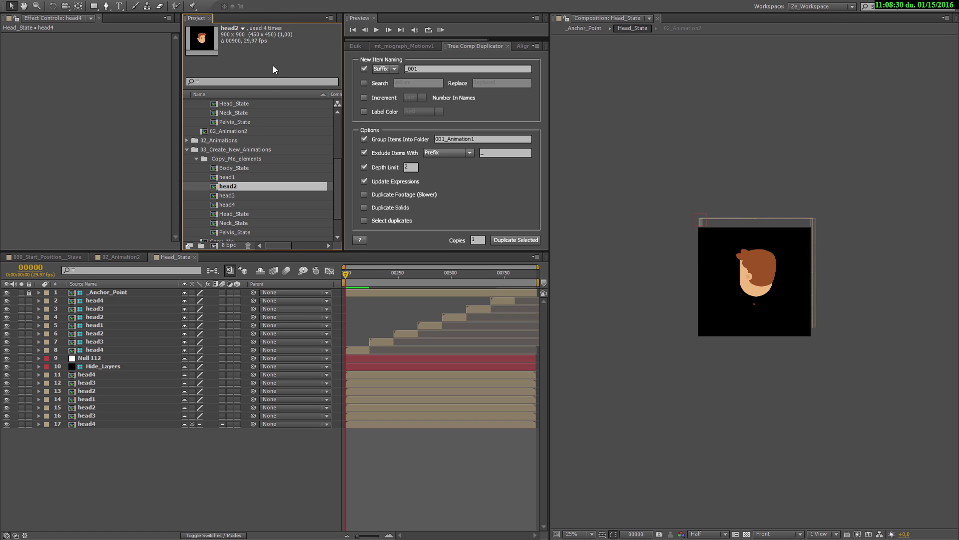
pyautogui.click(230, 196)
pyautogui.click(228, 205)
# Recheck the copied head comps, collapse 02_Animation2's Copy_Me_elements folder, and select 02_Animation2.
pyautogui.moveTo(340, 203); pyautogui.dragTo(343, 159)
pyautogui.click(229, 158)
pyautogui.click(227, 168)
pyautogui.click(227, 176)
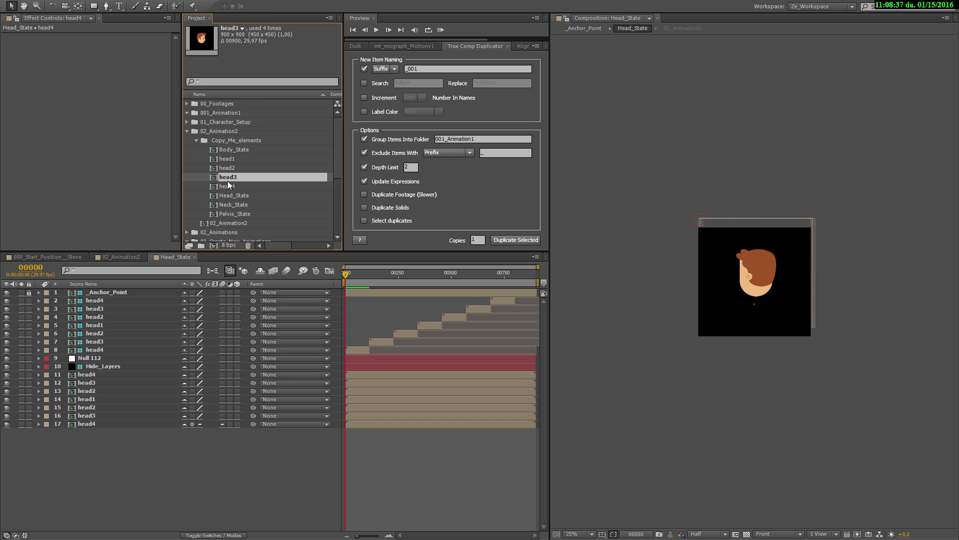
pyautogui.click(228, 185)
pyautogui.scroll(-3, 226, 186)
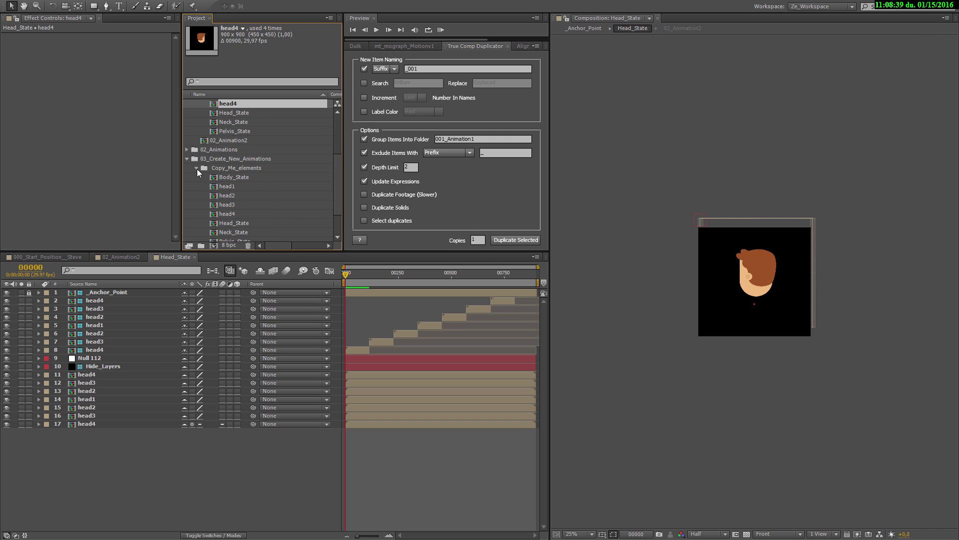
pyautogui.scroll(3, 197, 169)
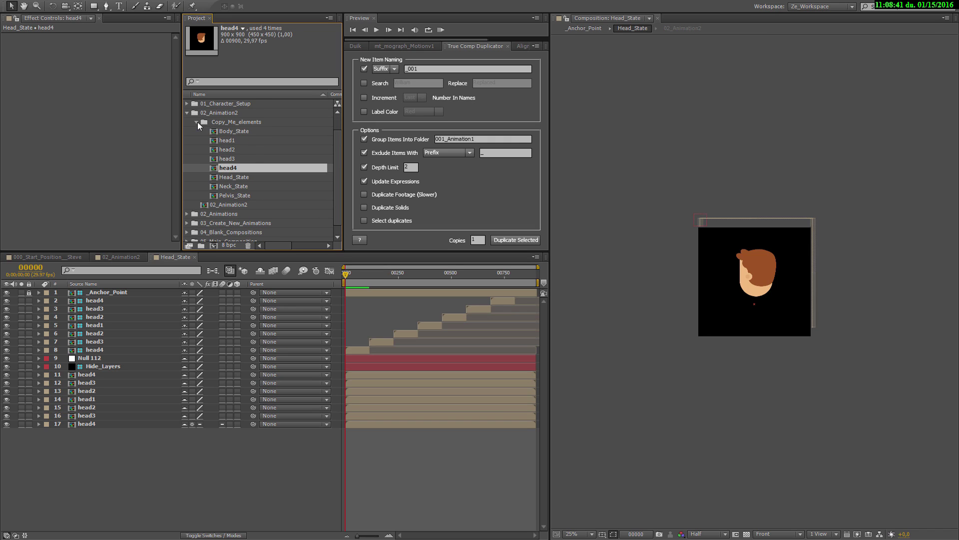
pyautogui.click(197, 122)
pyautogui.click(229, 149)
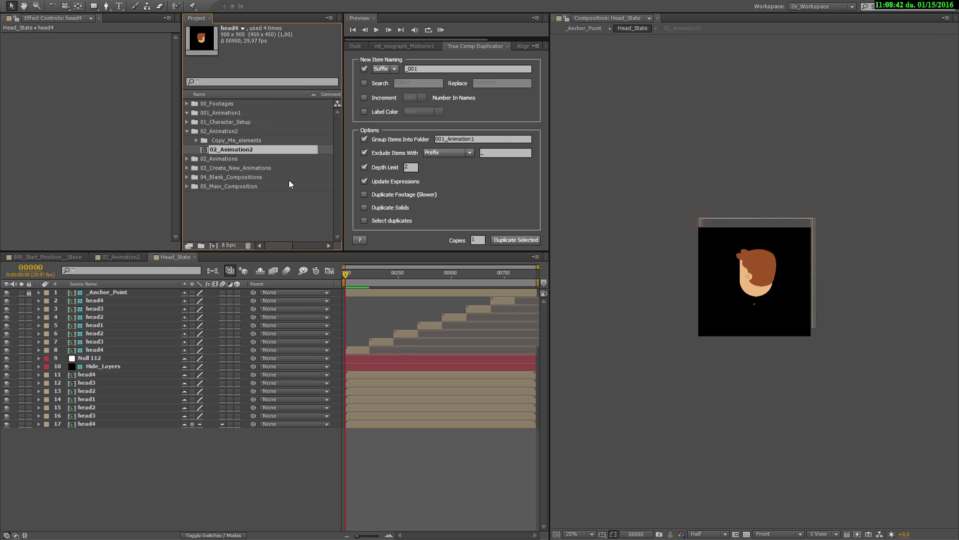
# Close the Head_State timeline and deselect the Head_State layer in the Composition viewer.
pyautogui.click(194, 257)
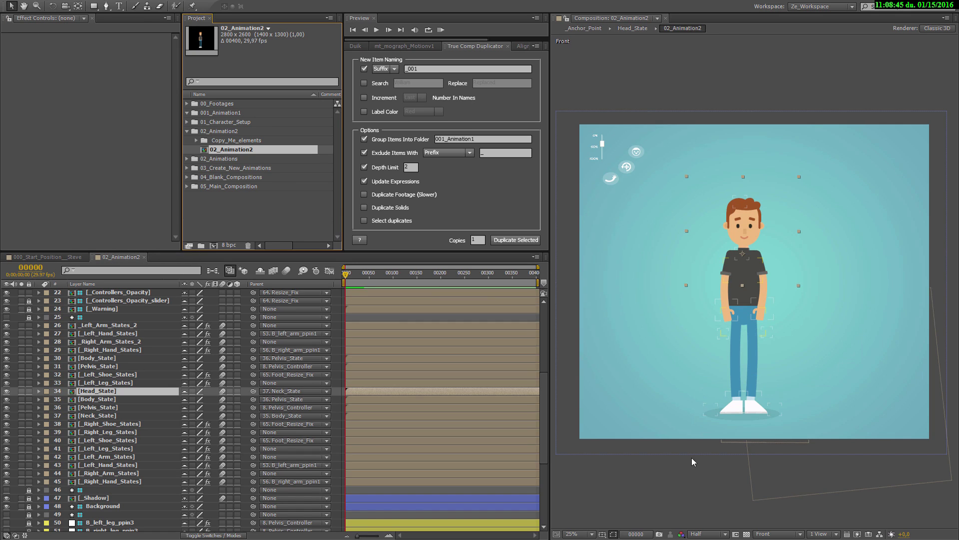
pyautogui.click(803, 263)
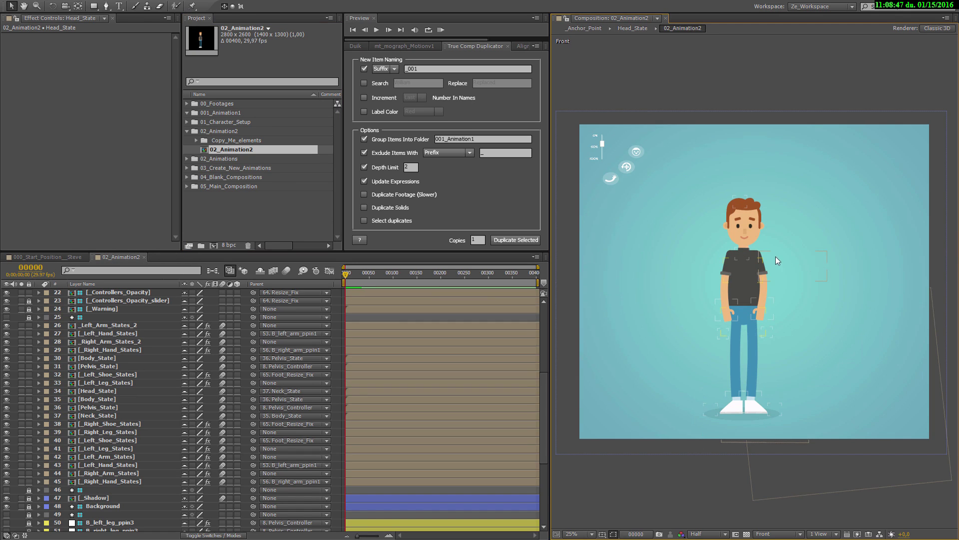